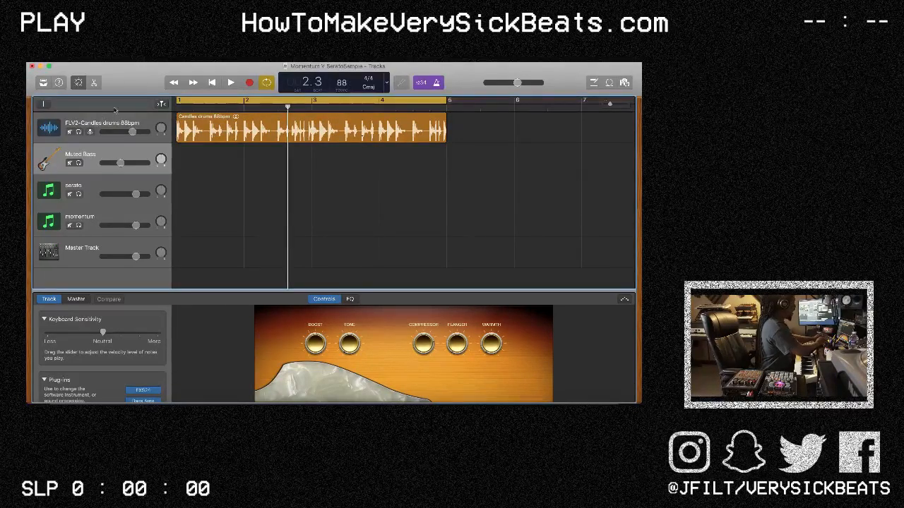
Play the Candles drums 88bpm loop from the beginning of the project, then stop playback
left_click(212, 83)
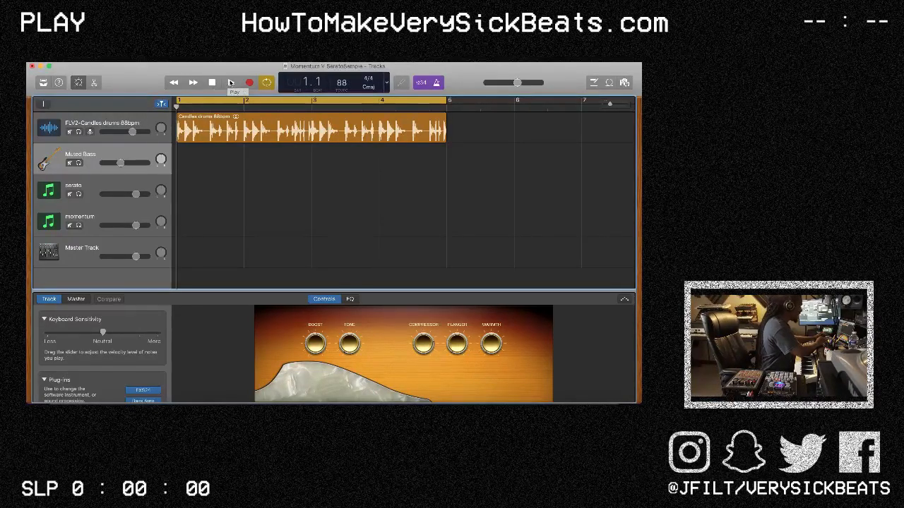
left_click(230, 83)
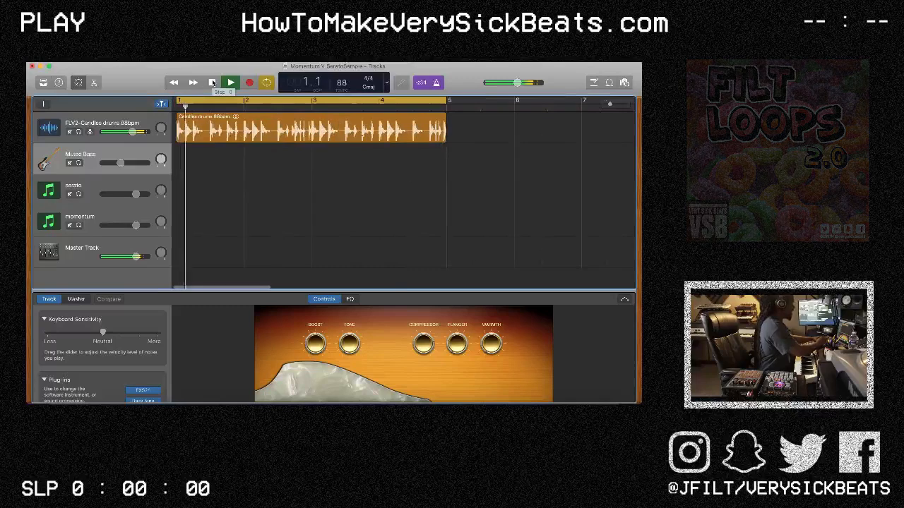
left_click(212, 83)
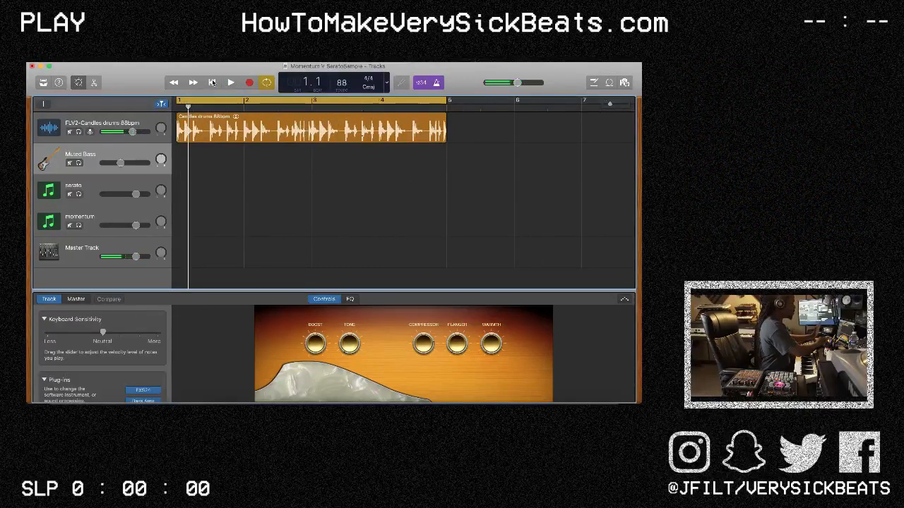
Load Simonsays Cmin 94bpm.wav from the Arps/Loops folder into Serato Sample on the serato track
left_click(101, 214)
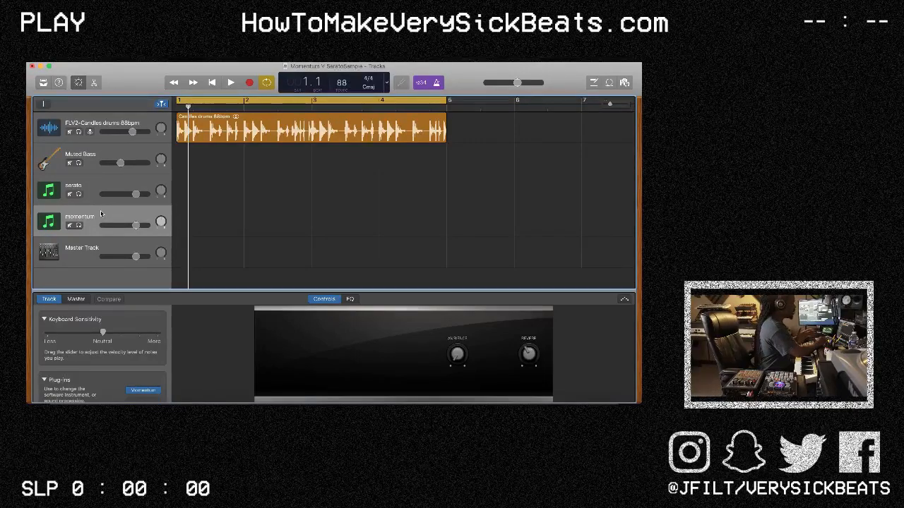
left_click(101, 189)
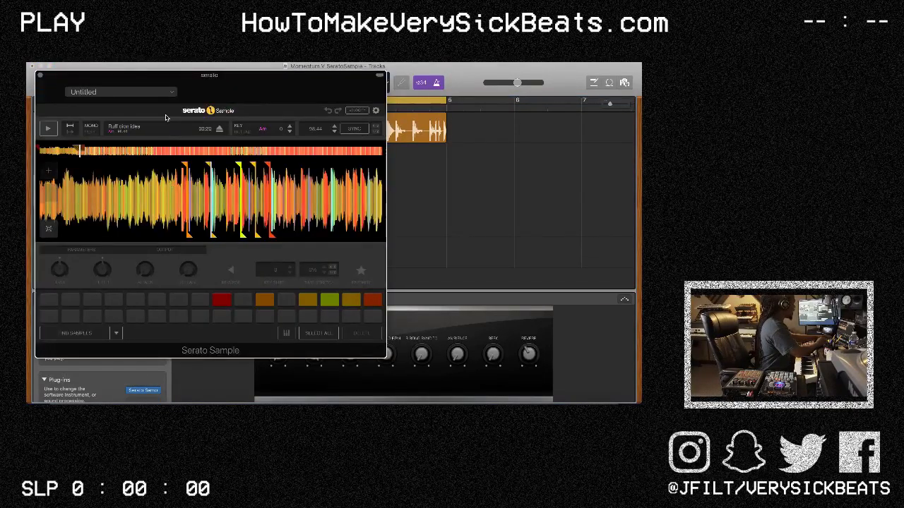
left_click_drag(181, 79, 267, 73)
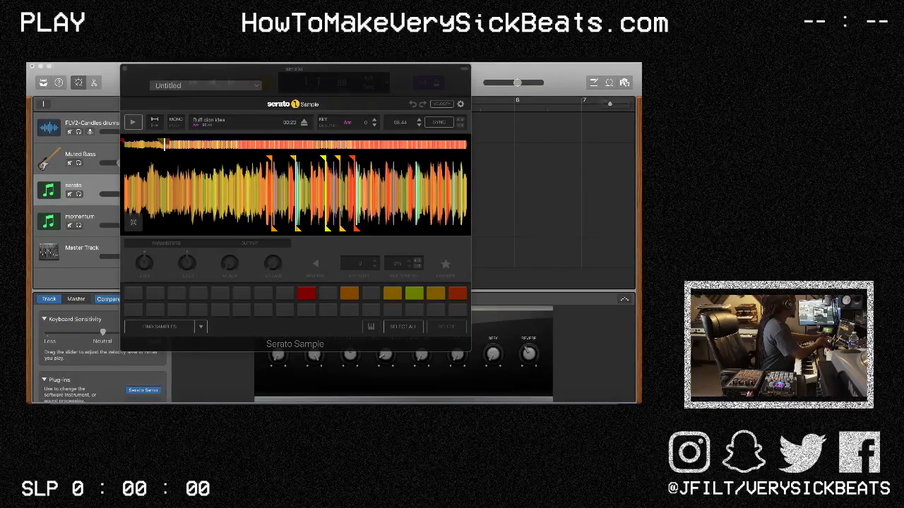
key("super+Tab")
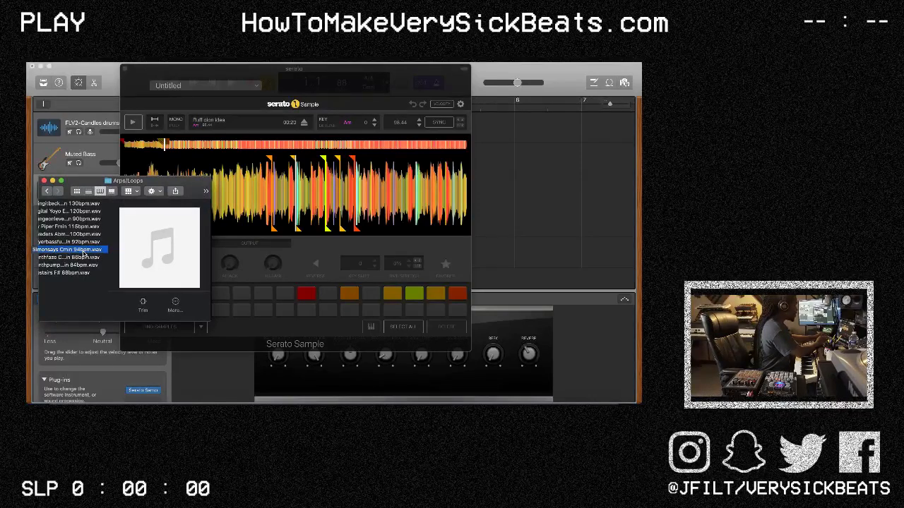
left_click_drag(83, 252, 318, 174)
left_click_drag(263, 70, 318, 69)
Audition the loaded Simonsays loop and its pads in Serato Sample, then stop it
left_click(187, 120)
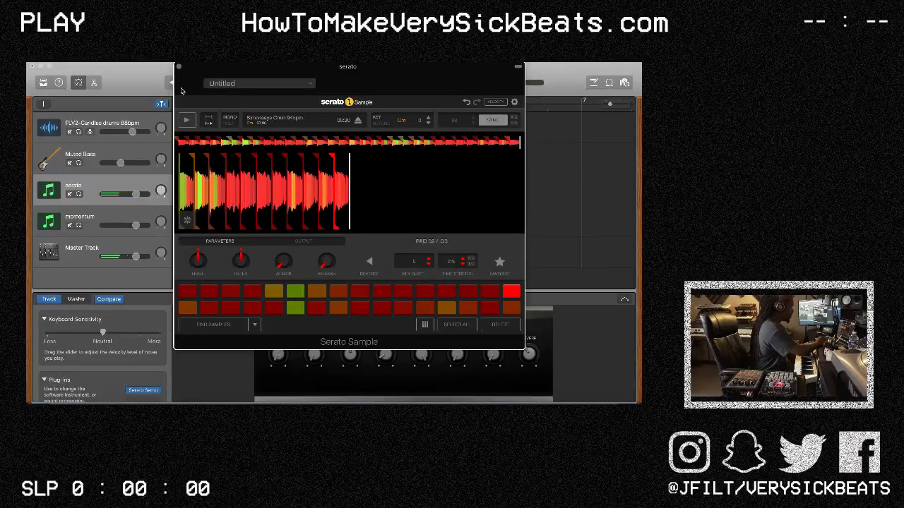
left_click(209, 119)
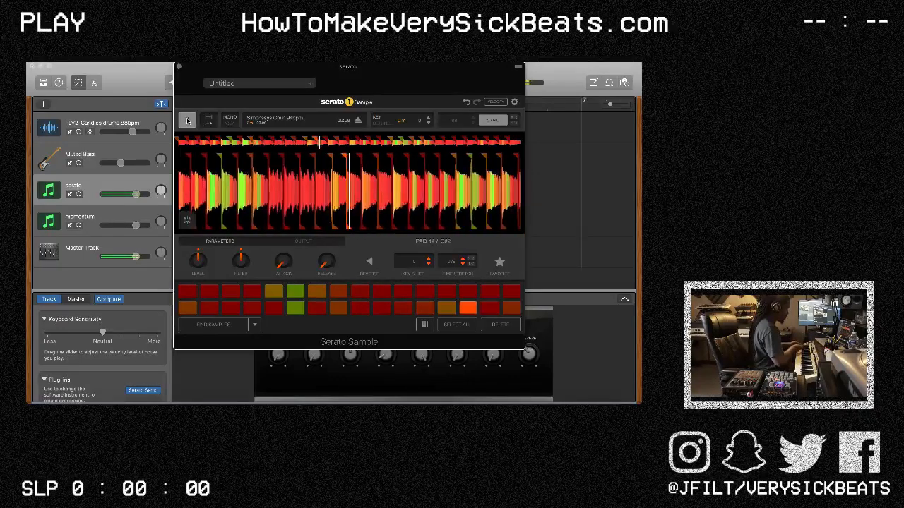
left_click(187, 120)
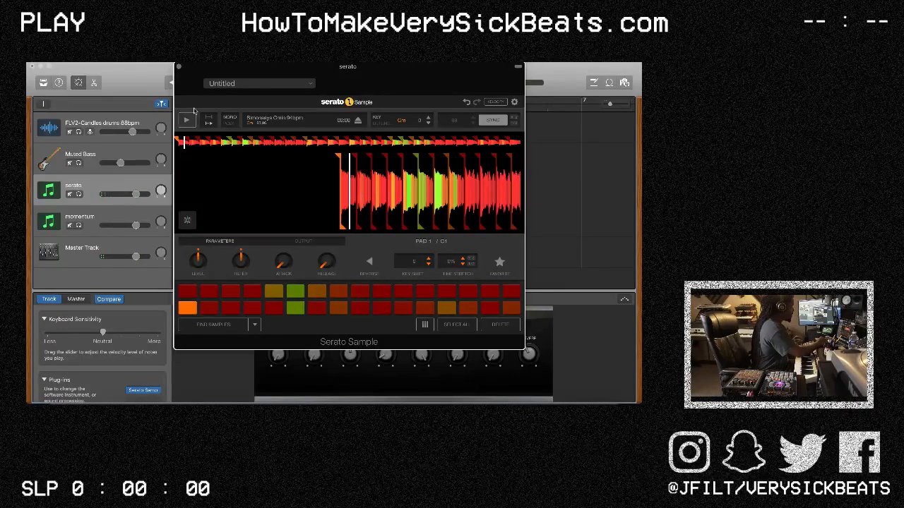
Load Simonsays Cmin 94bpm.wav into Momentum's mixer on the momentum track
left_click(95, 217)
left_click_drag(219, 74, 202, 74)
left_click_drag(4, 141, 132, 188)
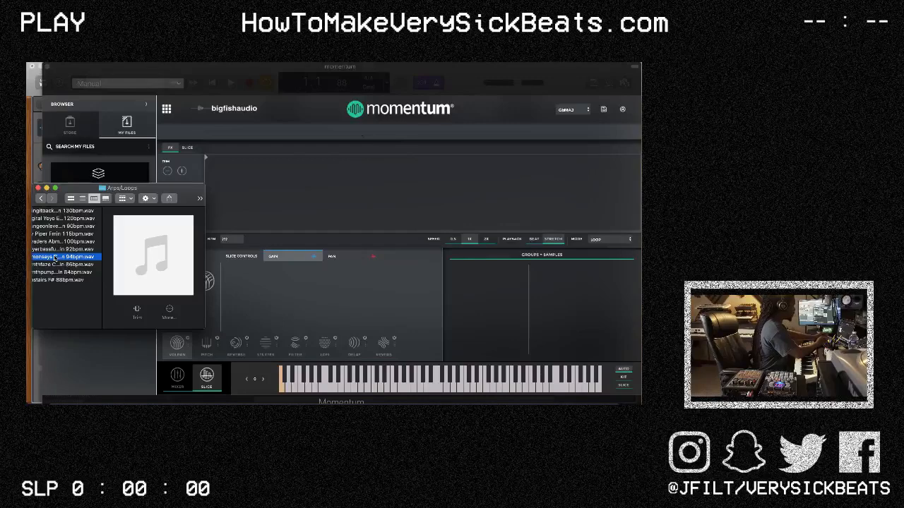
left_click_drag(55, 259, 96, 312)
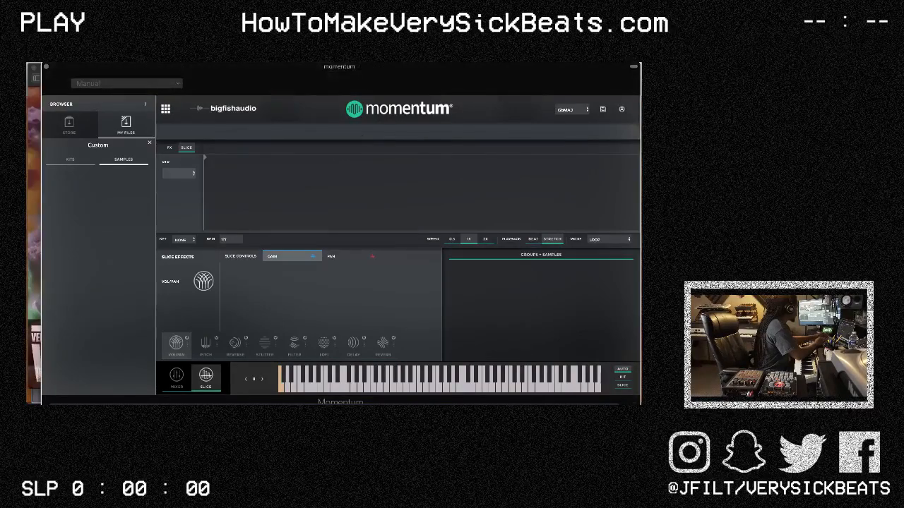
left_click_drag(37, 314, 191, 194)
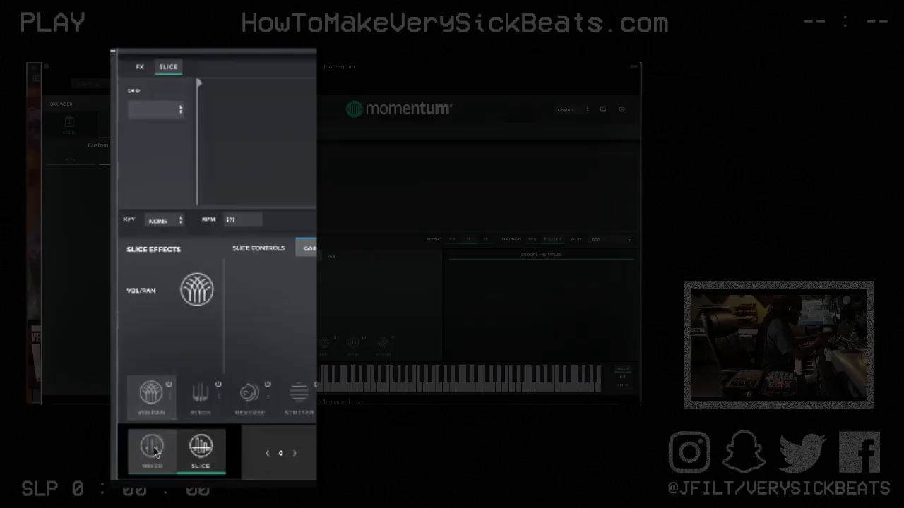
left_click(176, 378)
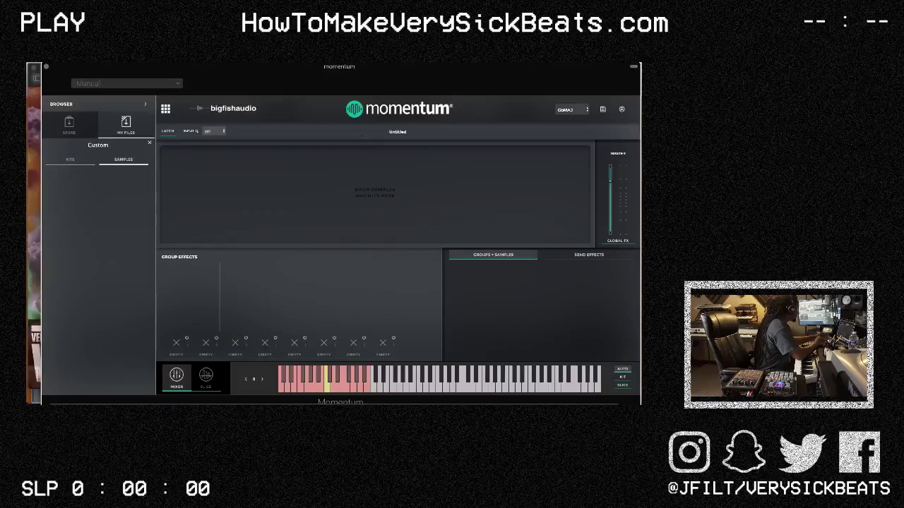
left_click_drag(31, 322, 267, 212)
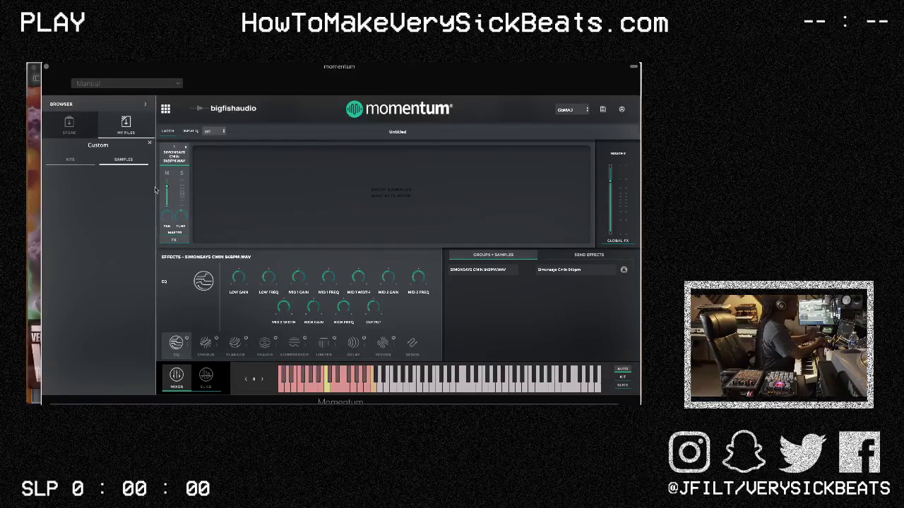
Examine the sample's automatic slices in Momentum's Slice view and compare them with the enlarged Serato Sample waveform
left_click(205, 376)
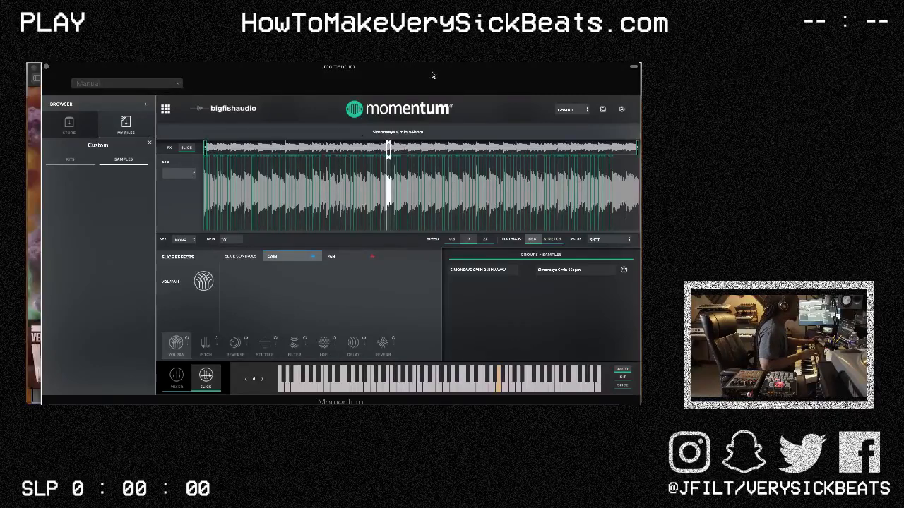
left_click_drag(427, 74, 424, 72)
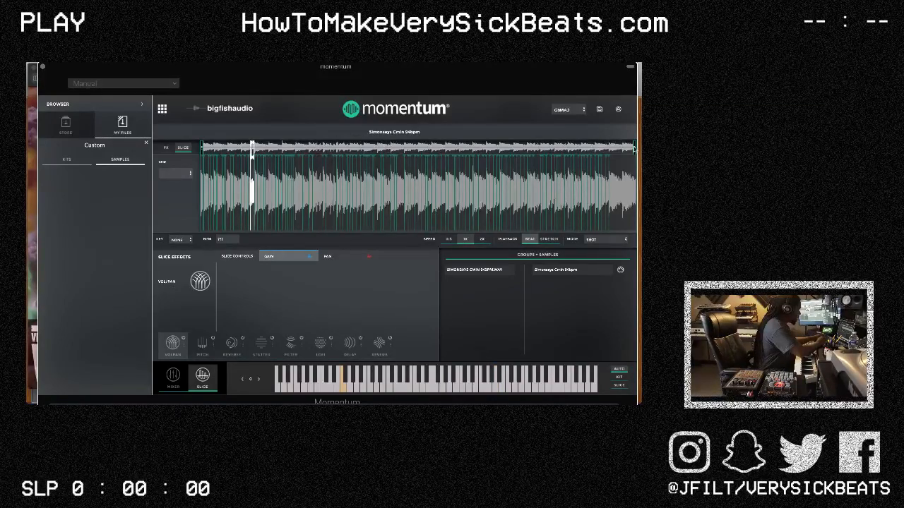
left_click_drag(634, 148, 267, 148)
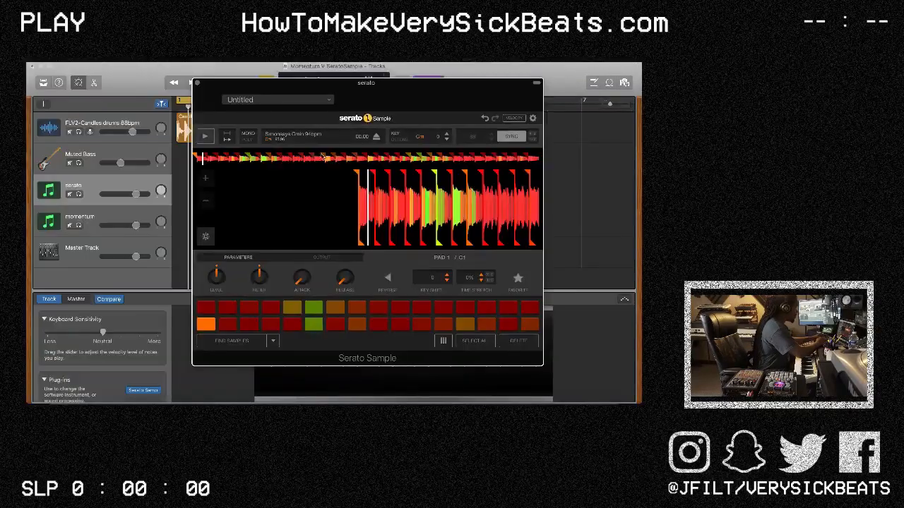
left_click(205, 178)
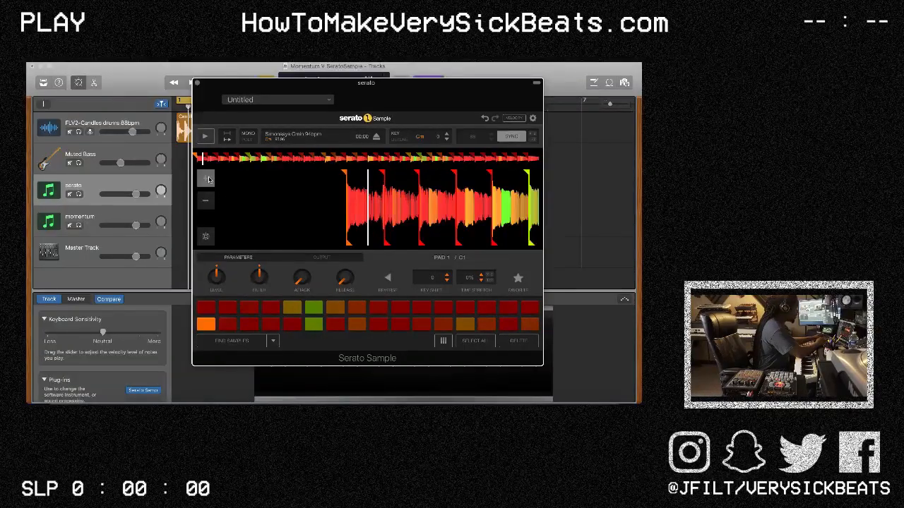
left_click(207, 179)
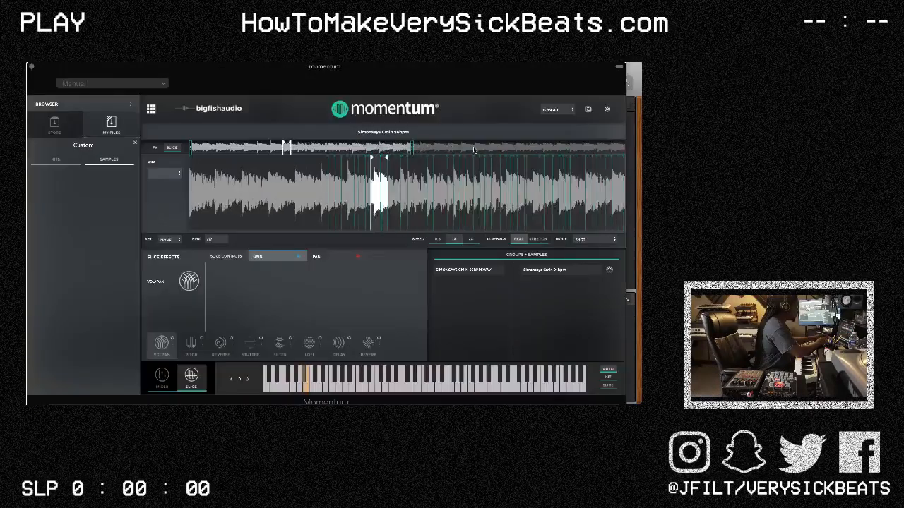
Delete the automatic slice markers across the whole Simonsays waveform in Momentum
left_click_drag(499, 150, 556, 150)
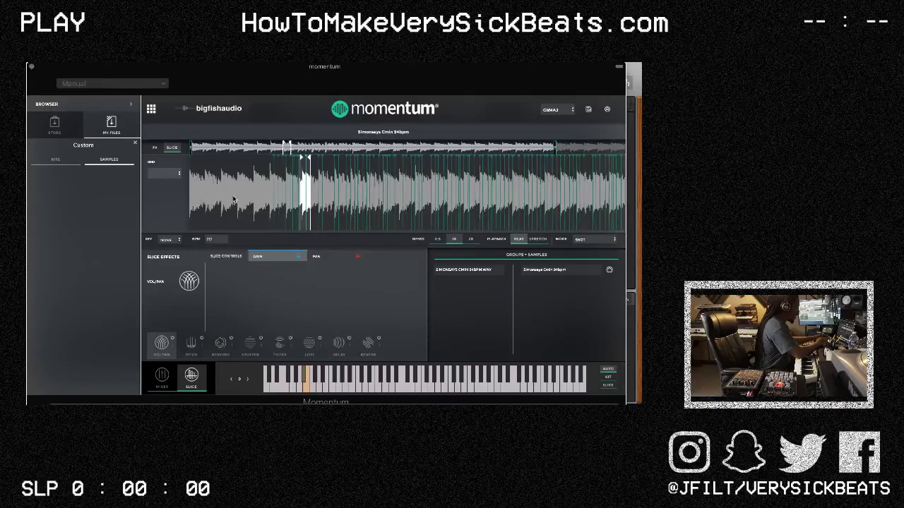
left_click_drag(256, 195, 633, 204)
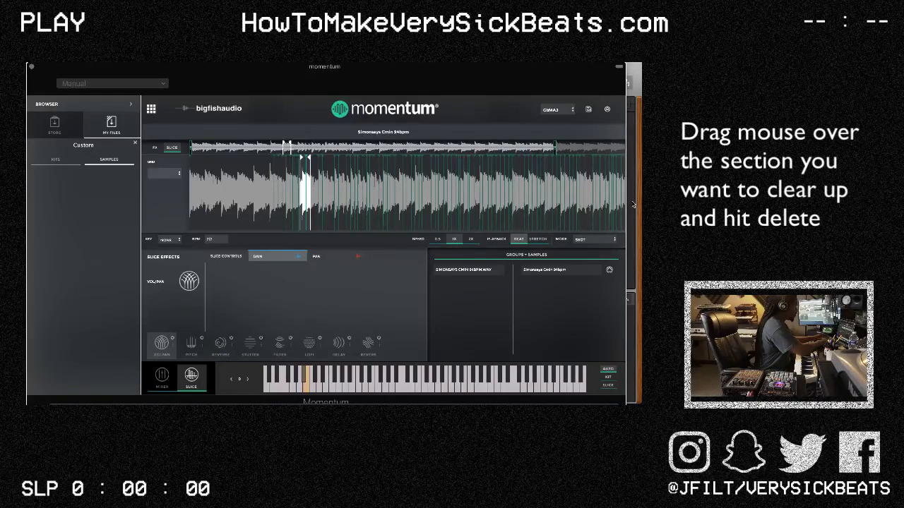
key("Delete")
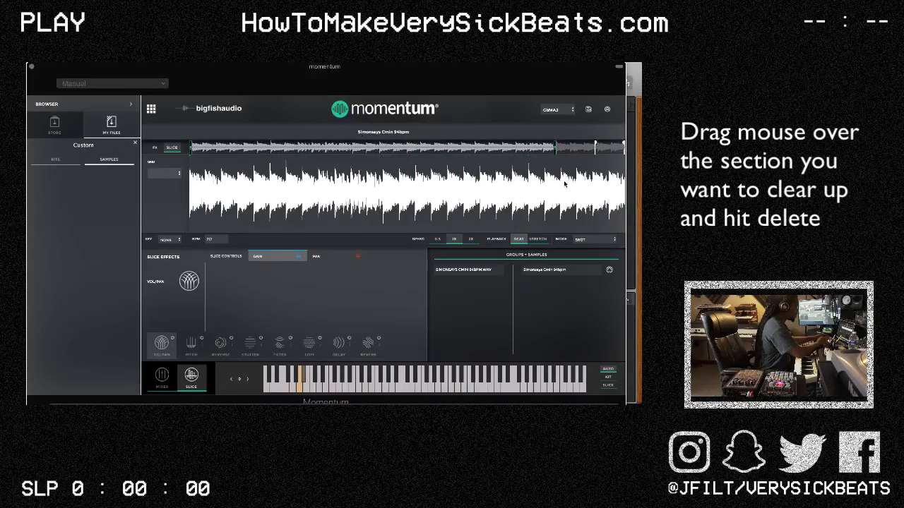
left_click_drag(558, 198, 515, 191)
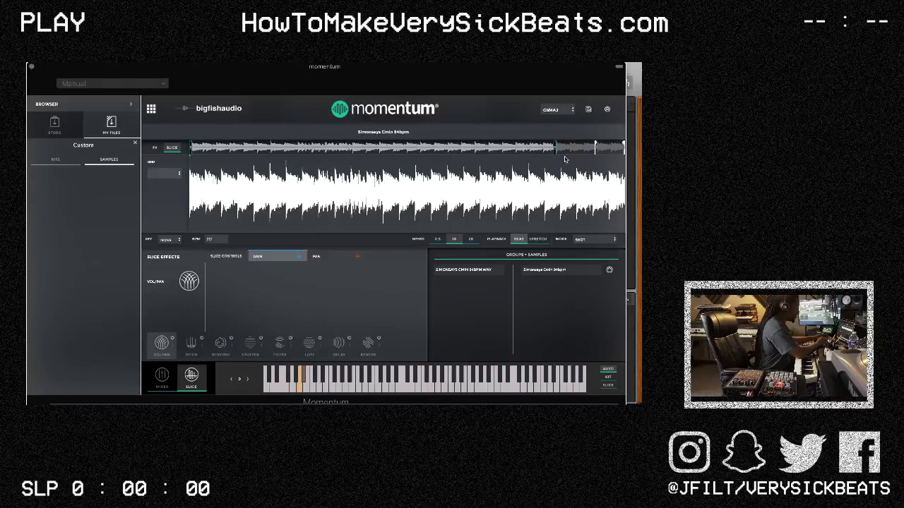
left_click_drag(557, 149, 615, 153)
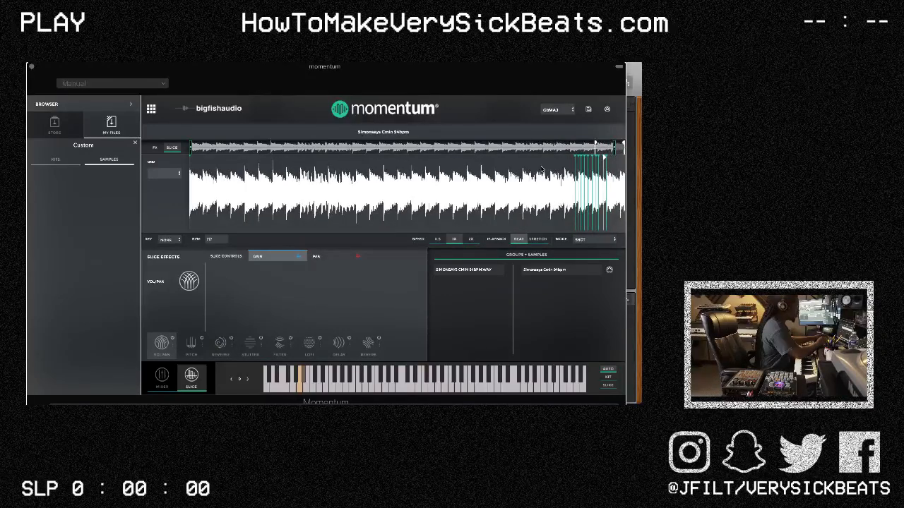
left_click_drag(566, 185, 615, 185)
left_click_drag(615, 151, 627, 151)
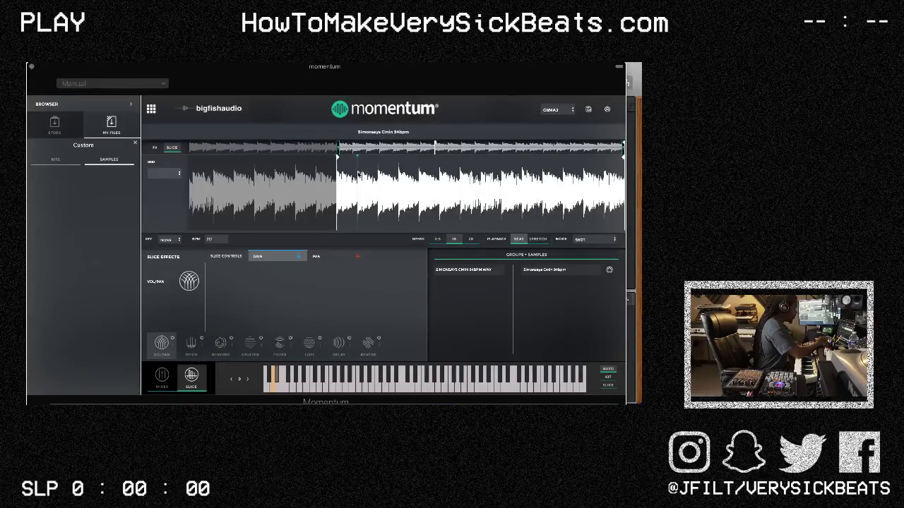
Add manual slice markers on successive transients of the Simonsays waveform in Momentum
left_click(358, 175)
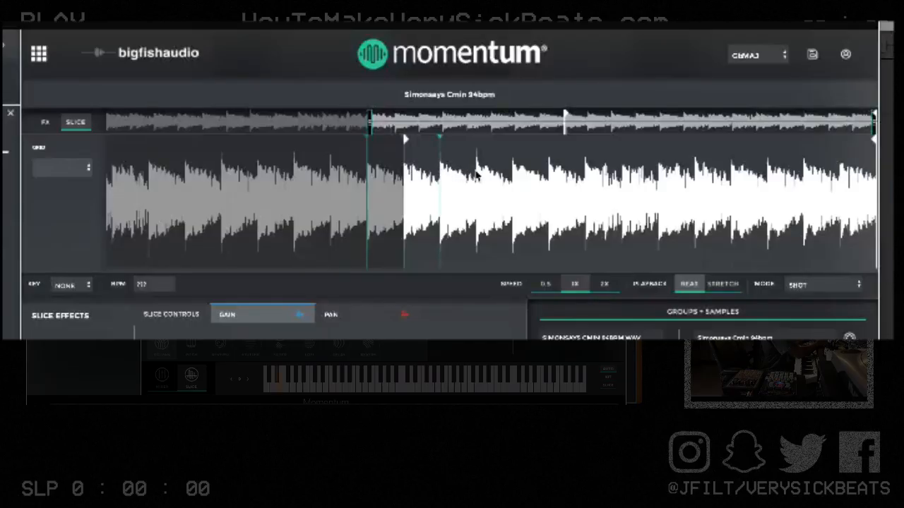
left_click(476, 175)
left_click(512, 177)
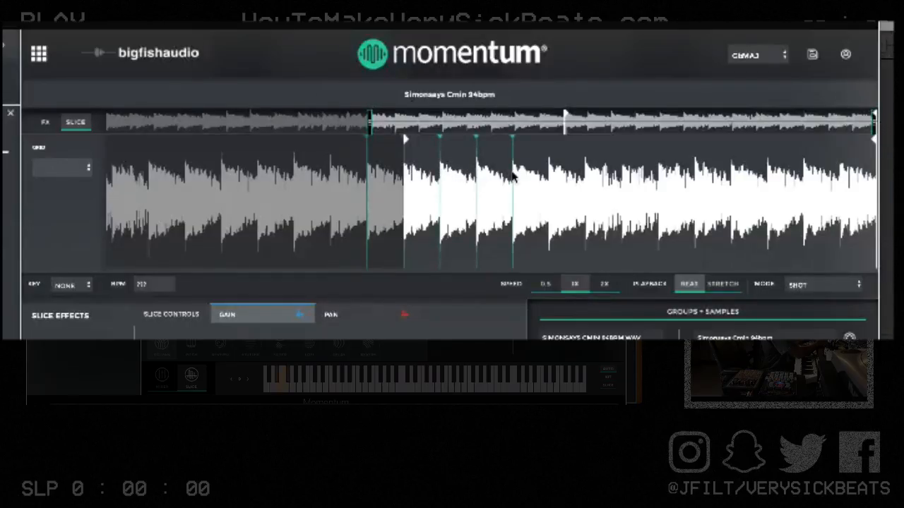
left_click(547, 174)
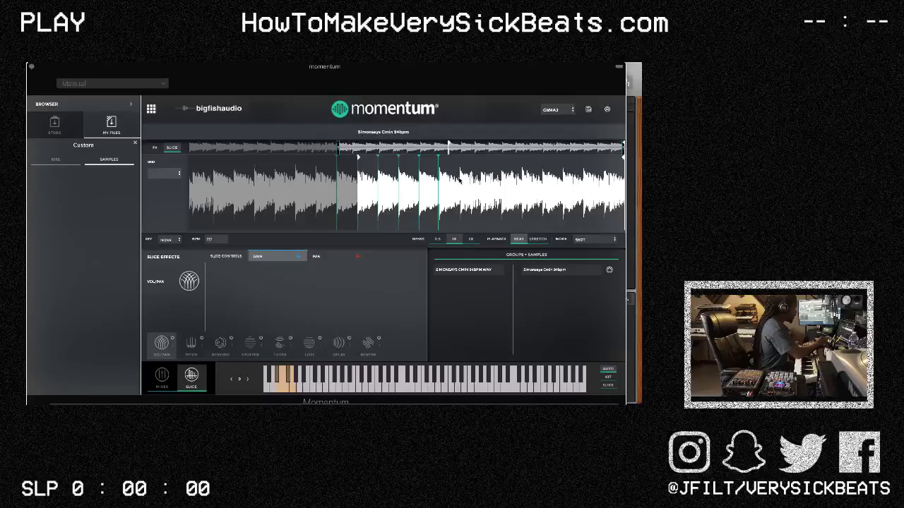
left_click(579, 176)
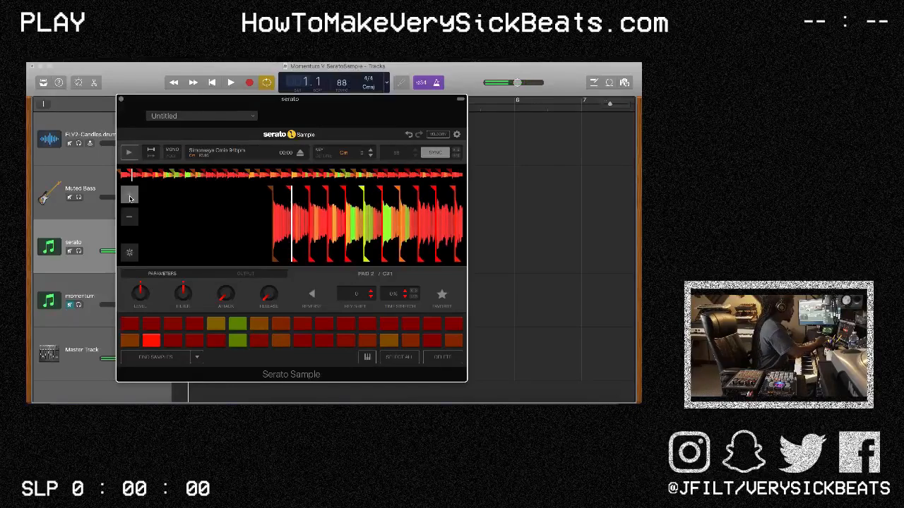
Adjust the cue points of pads 2 and 4 in Serato Sample to line up with the waveform's transients
left_click(129, 195)
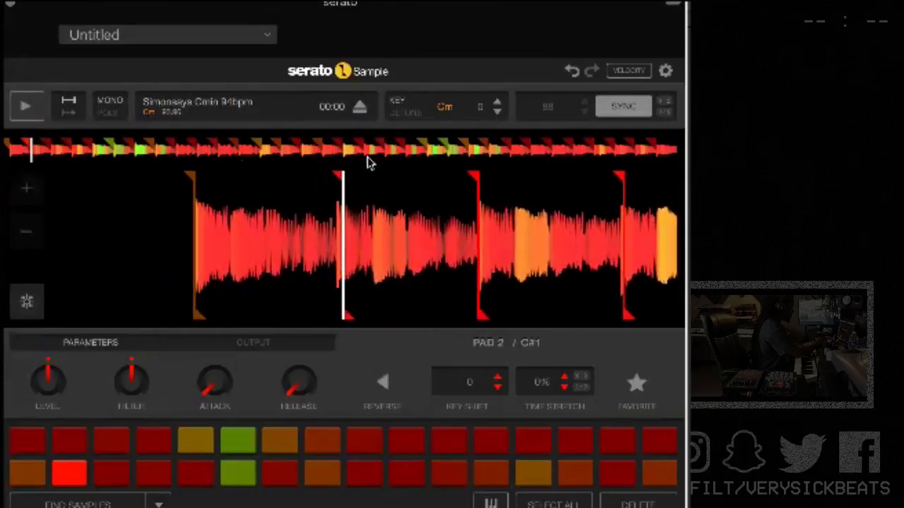
left_click_drag(343, 174, 336, 174)
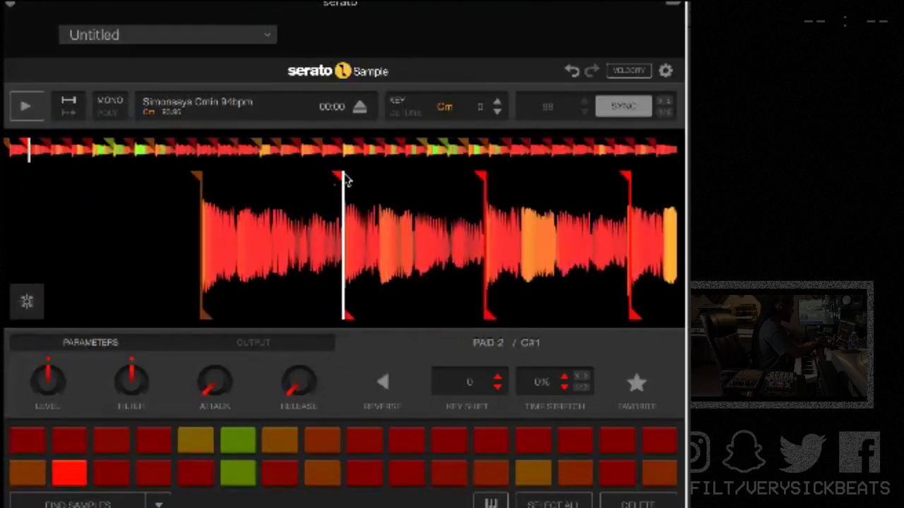
left_click_drag(338, 179, 419, 185)
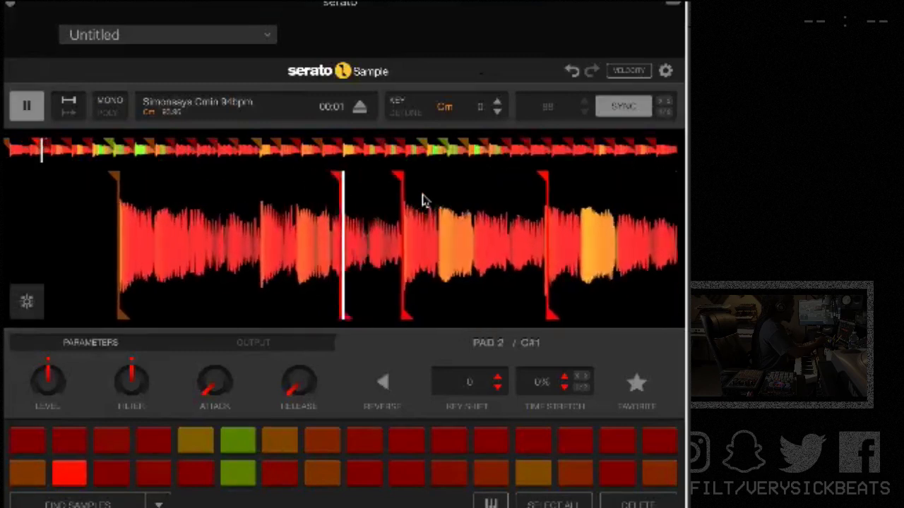
left_click_drag(341, 180, 262, 179)
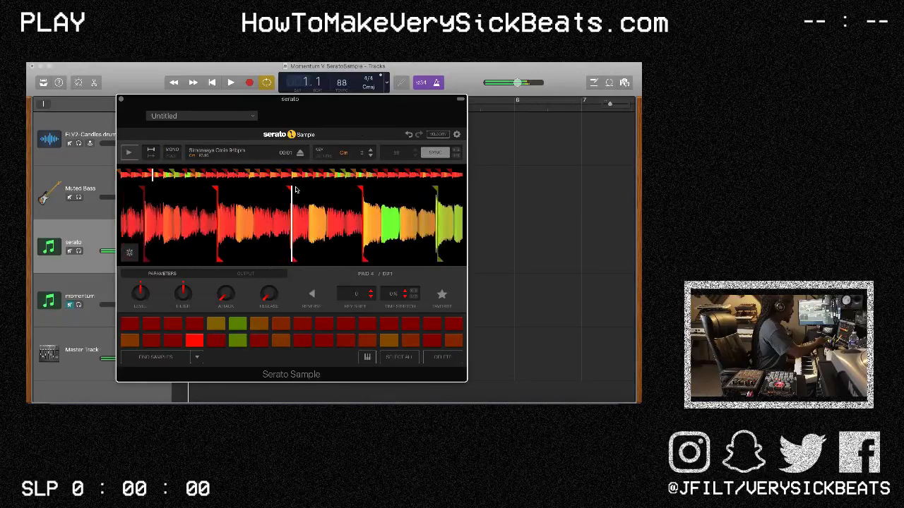
left_click_drag(288, 188, 273, 190)
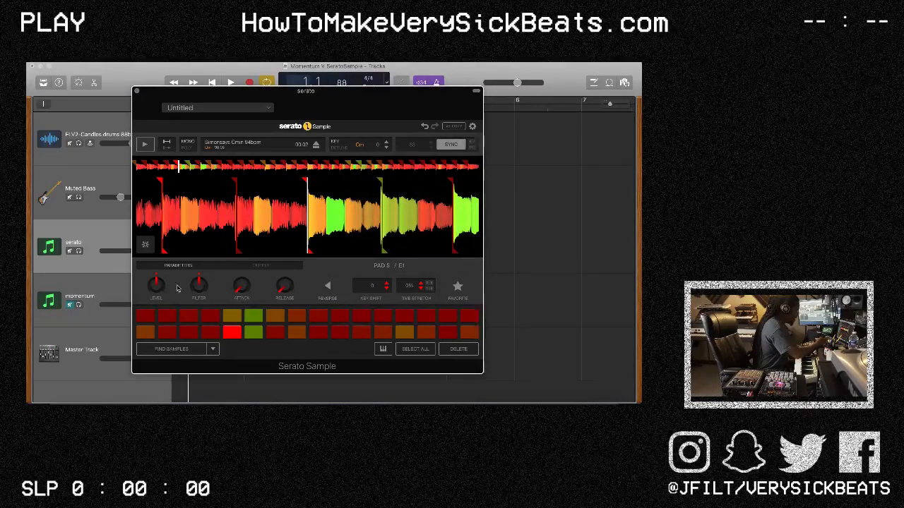
Reverse pad 5's slice in Serato Sample, lengthen its attack and turn its filter up slightly
mouse_move(156, 292)
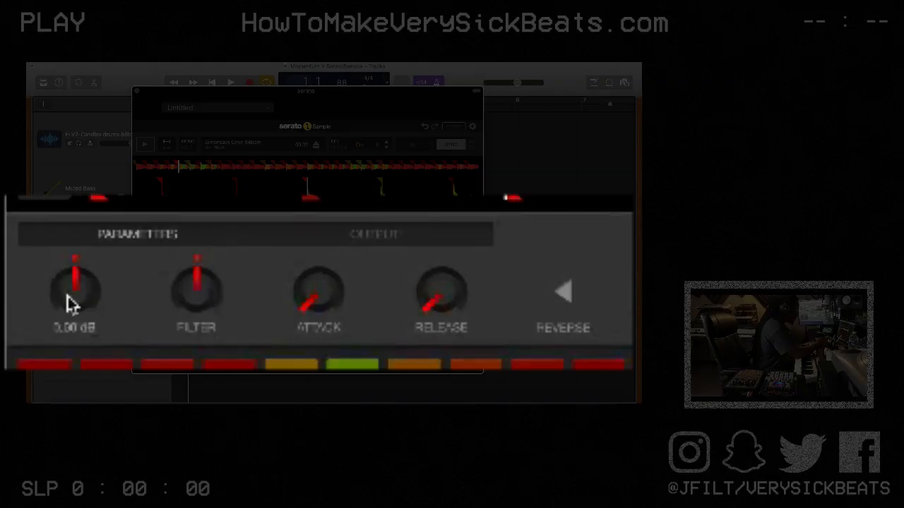
mouse_move(435, 313)
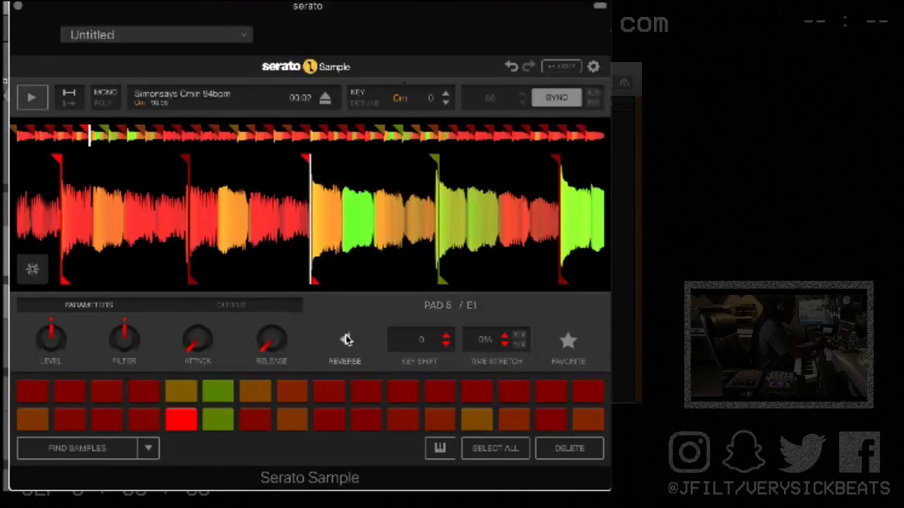
left_click(328, 286)
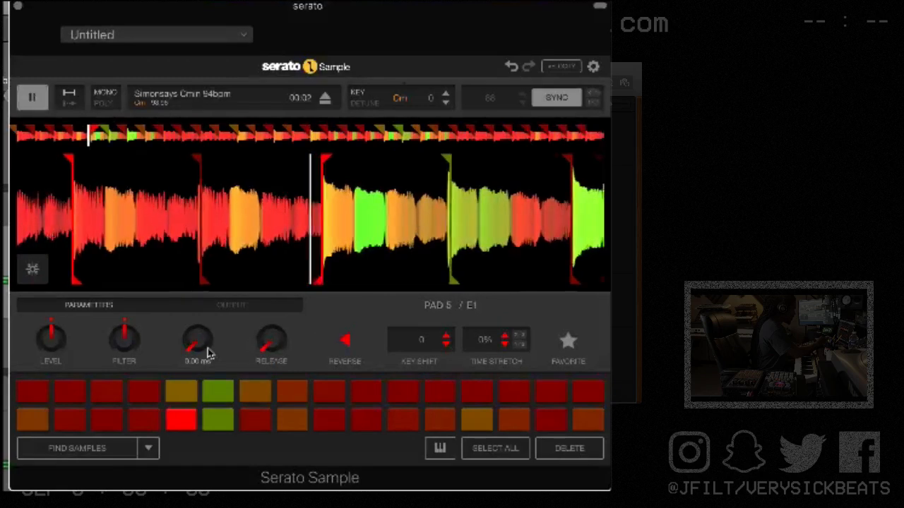
left_click_drag(198, 346, 198, 311)
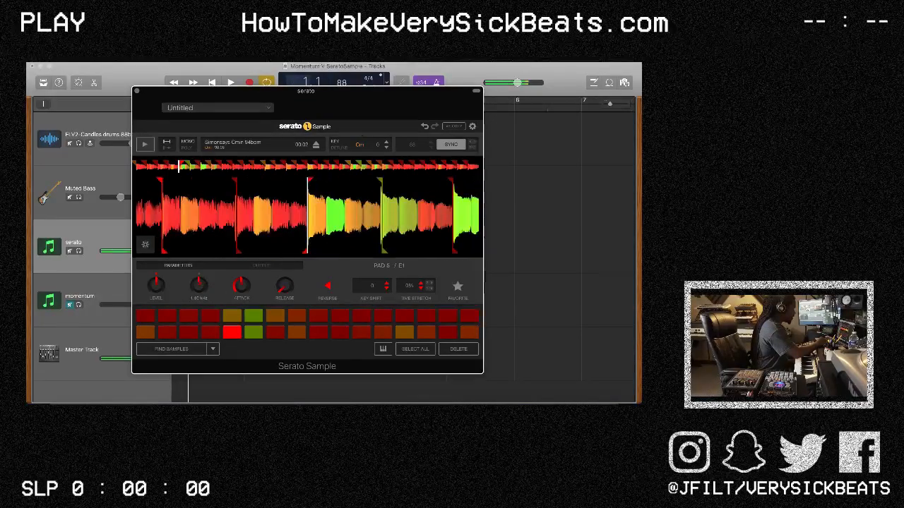
left_click_drag(198, 284, 198, 274)
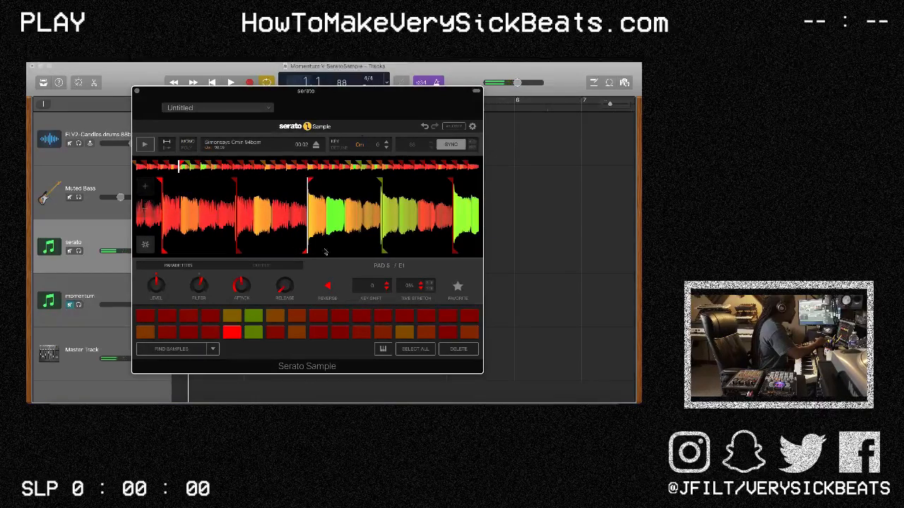
Return pad 5 to forward playback and reset its attack, release and filter in Serato Sample
left_click_drag(241, 286, 242, 311)
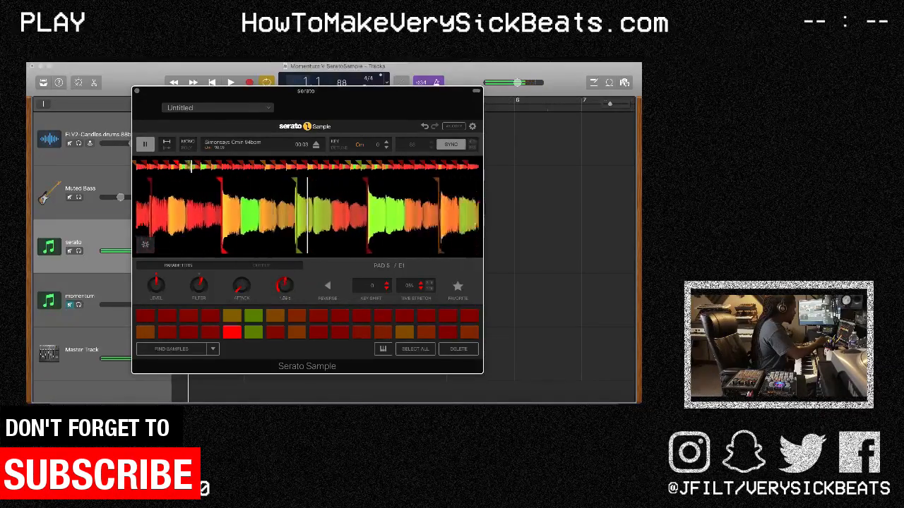
left_click_drag(286, 285, 286, 310)
left_click_drag(199, 285, 199, 289)
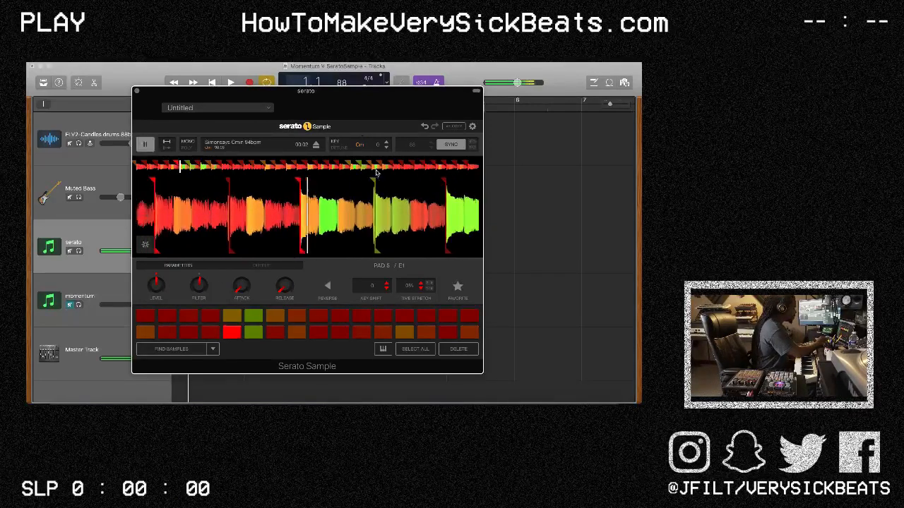
Select all the pads in Serato Sample and reverse every slice
left_click(419, 352)
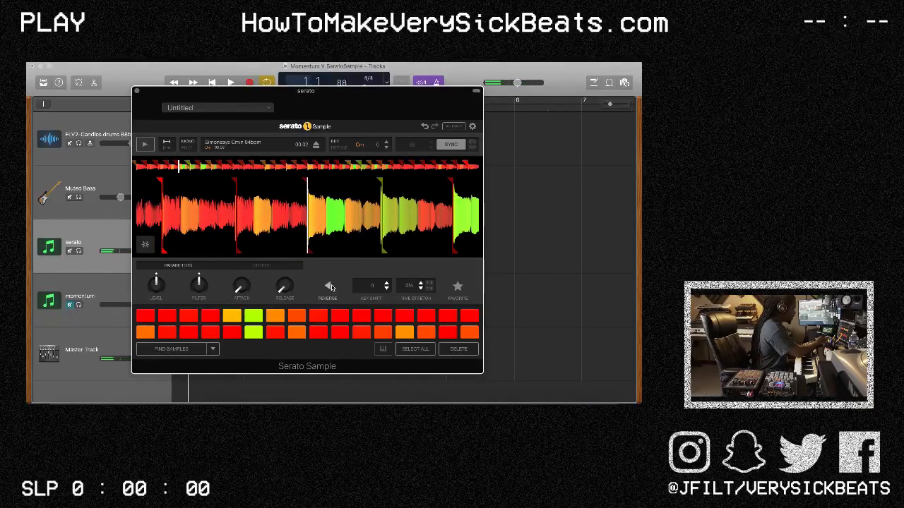
key("space")
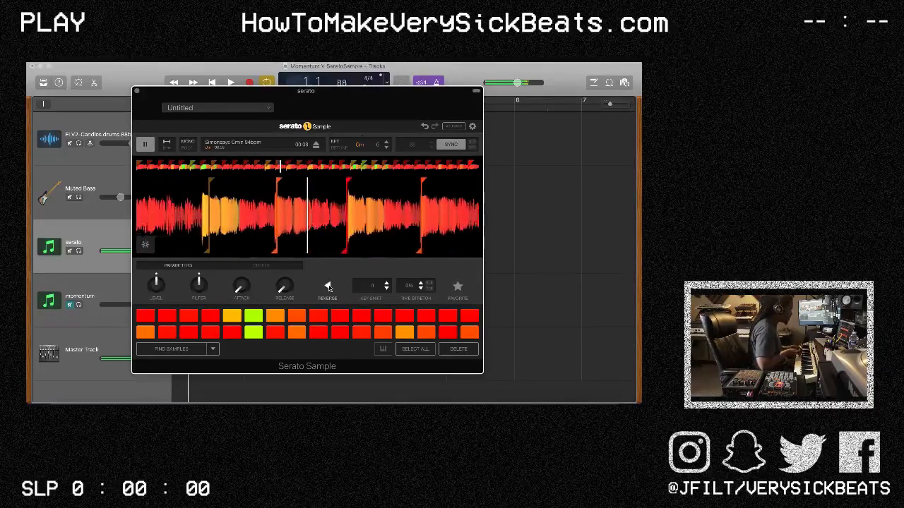
key("space")
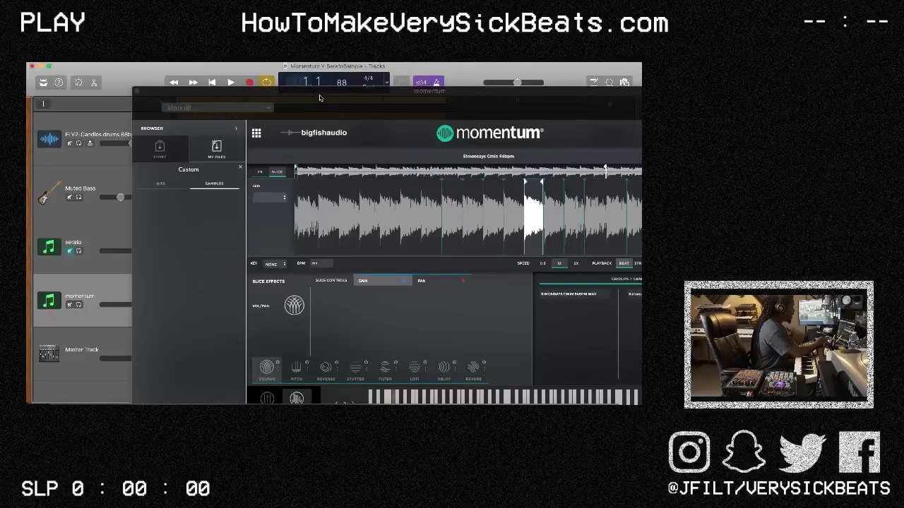
In Momentum's FX view, replace the Vol/Pan slice effect with Phaser and raise its mix on one slice
left_click_drag(319, 97, 231, 73)
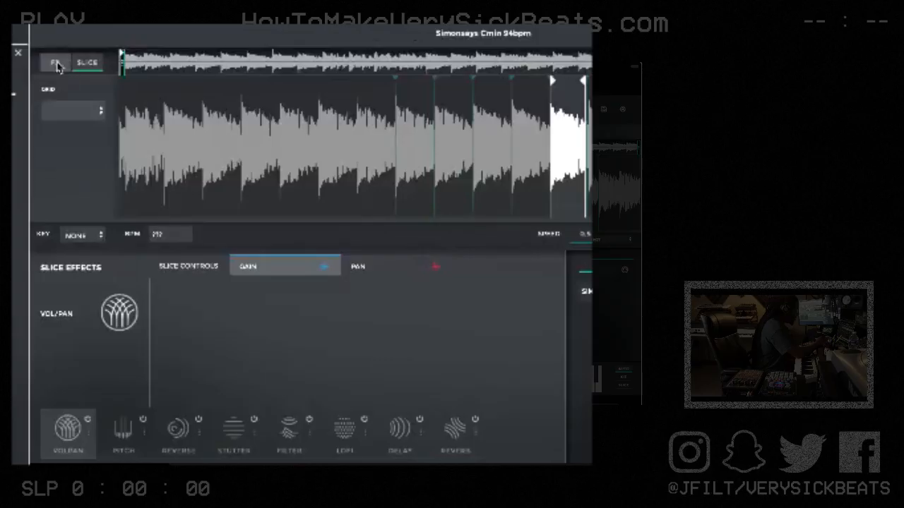
left_click(170, 148)
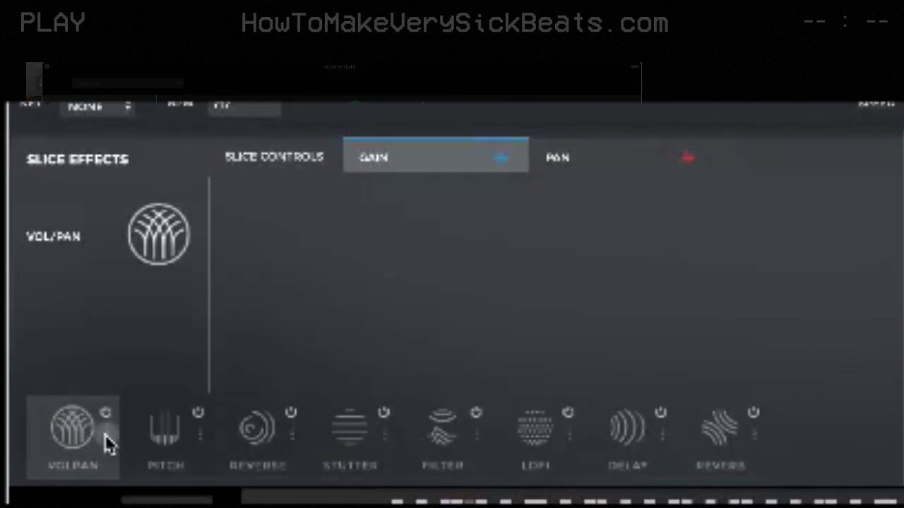
left_click(105, 434)
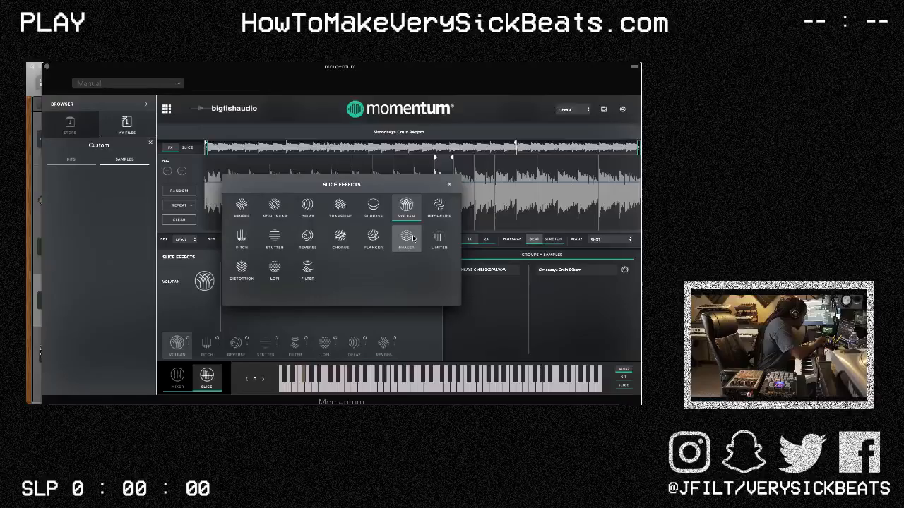
left_click(413, 238)
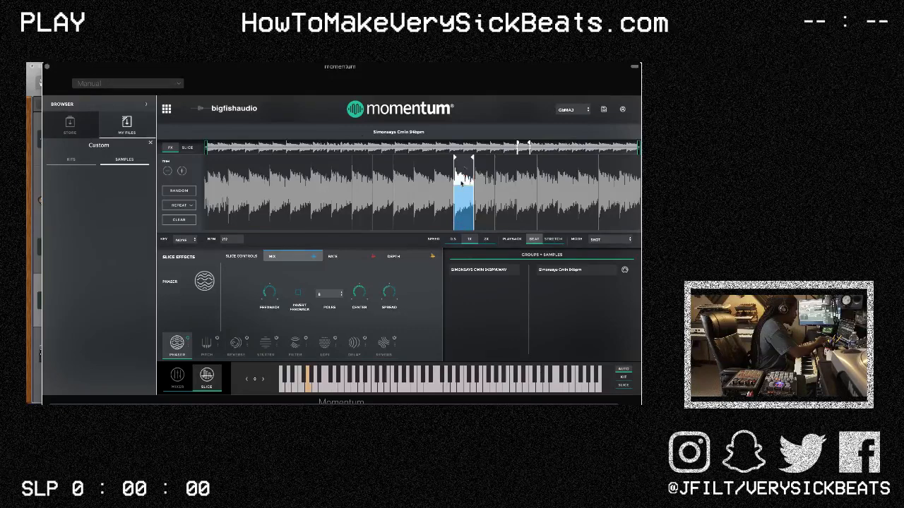
left_click_drag(462, 217, 460, 181)
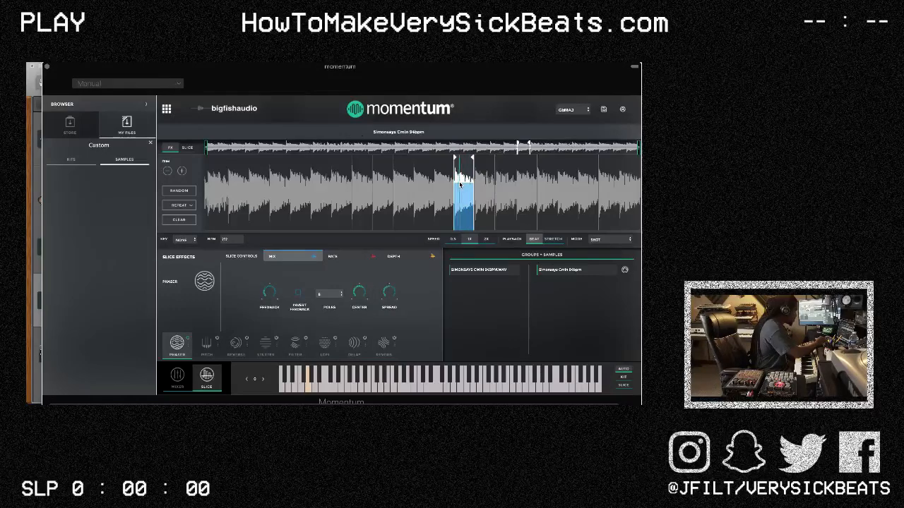
Apply Momentum's Reverse slice effect to one slice and extend it across the whole Simonsays waveform
left_click(237, 346)
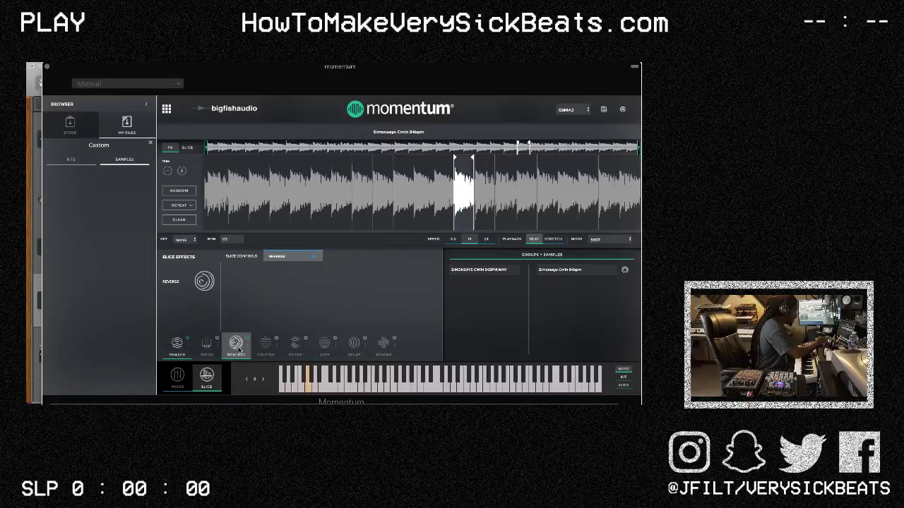
left_click(464, 224)
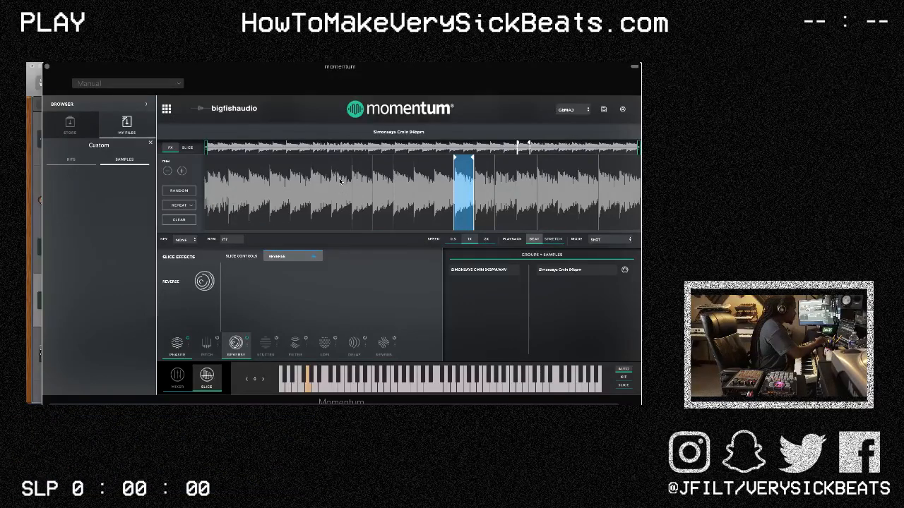
mouse_move(340, 188)
left_mouse_down()
mouse_move(451, 197)
mouse_move(627, 190)
left_mouse_up()
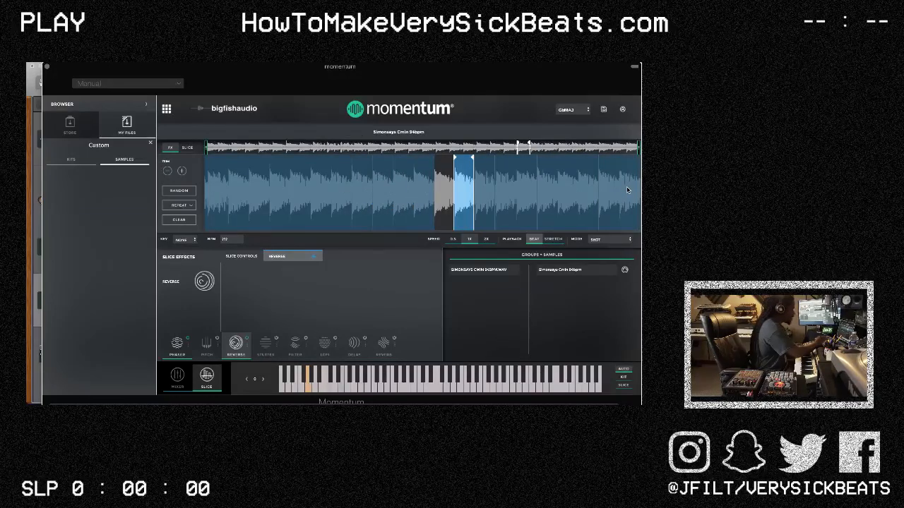
left_click(627, 190)
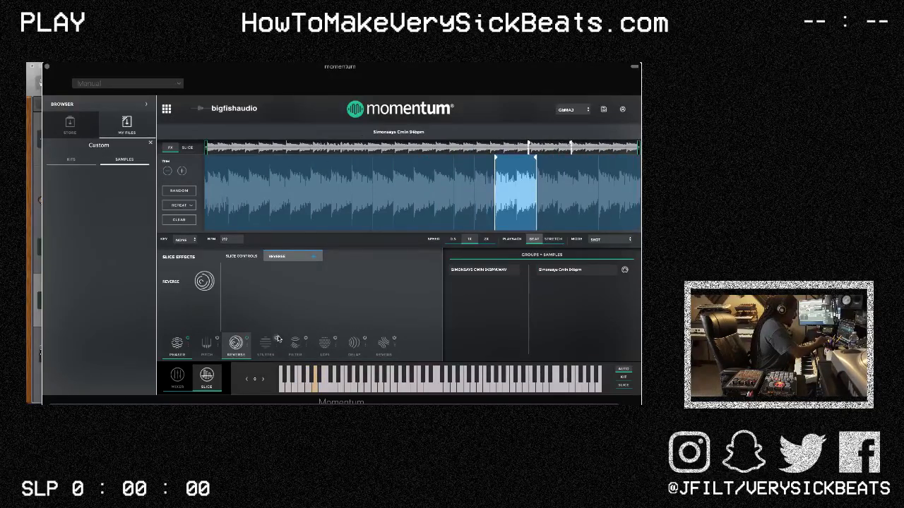
Paint varying Stutter amounts across the slices in Momentum and clear them
left_click(266, 346)
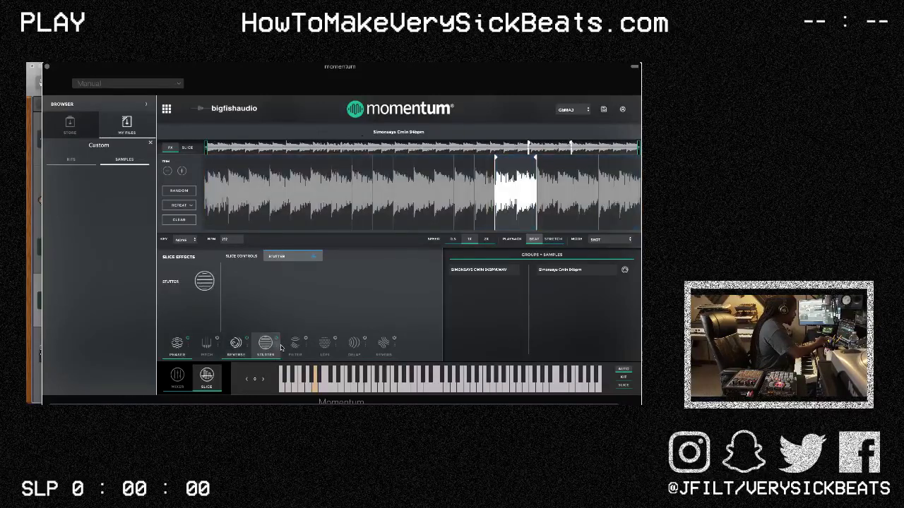
mouse_move(580, 215)
left_mouse_down()
mouse_move(353, 197)
mouse_move(283, 172)
mouse_move(291, 168)
left_mouse_up()
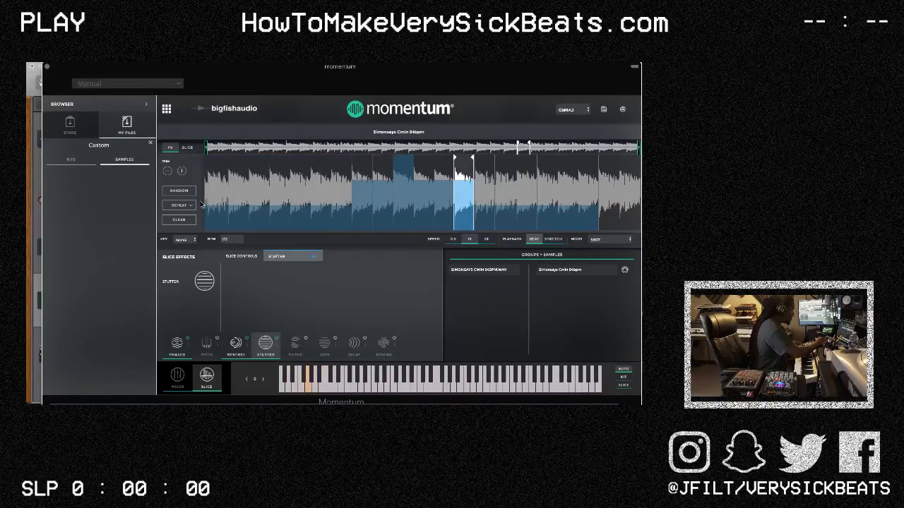
left_click(189, 220)
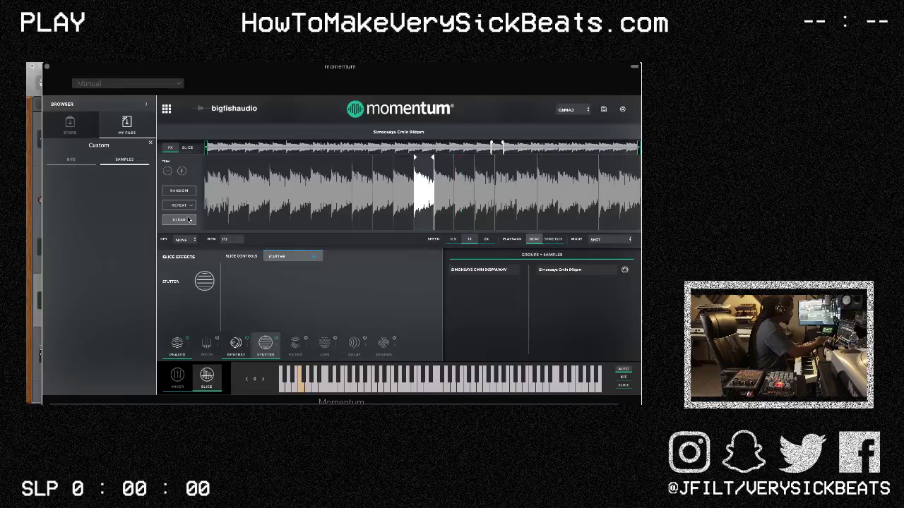
Select the Pitch slice effect in Momentum and step the sample's key through C, D, E, F# and G
left_click(207, 344)
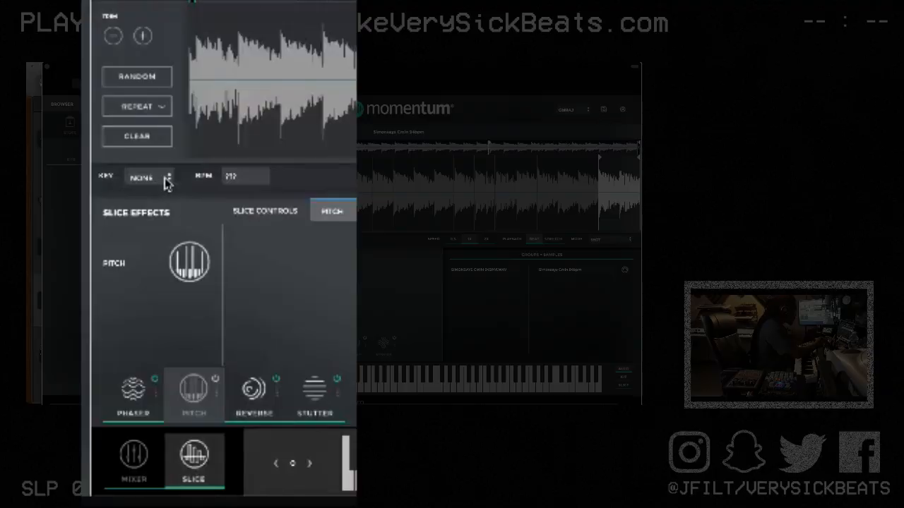
left_click(191, 241)
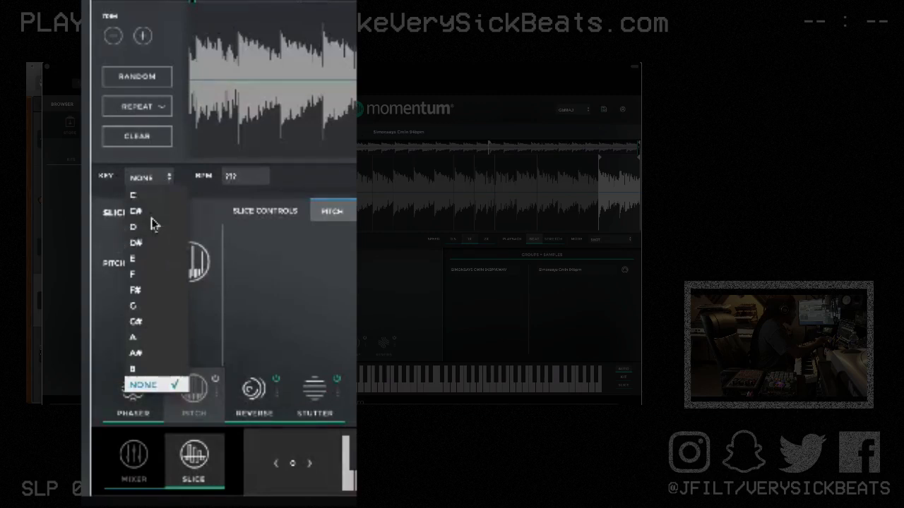
left_click(187, 250)
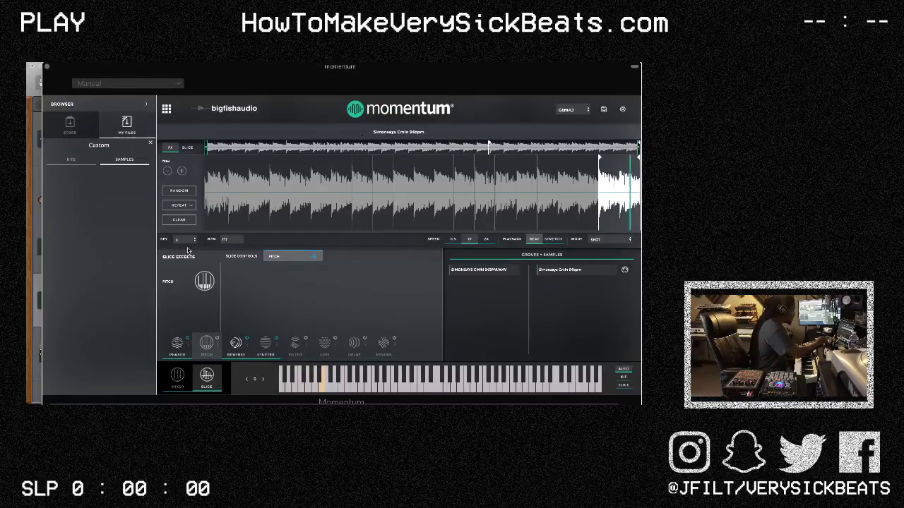
left_click(193, 242)
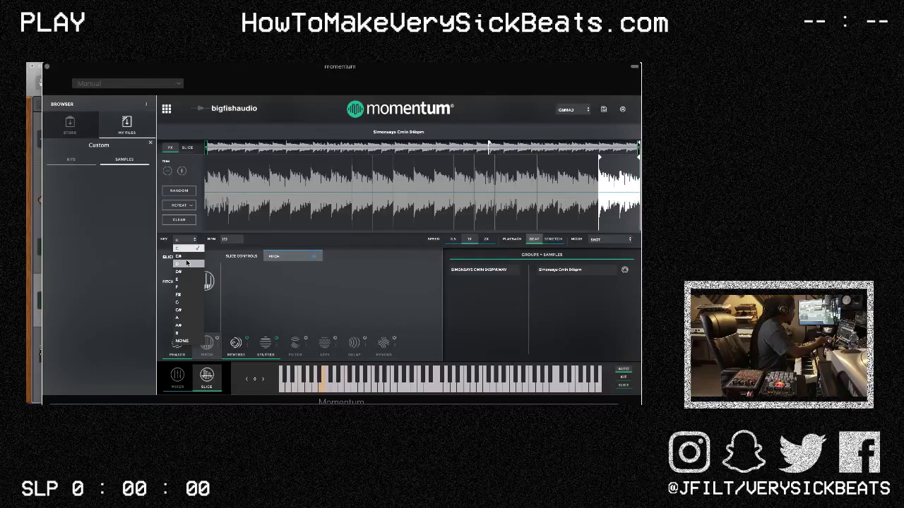
left_click(188, 247)
left_click(192, 241)
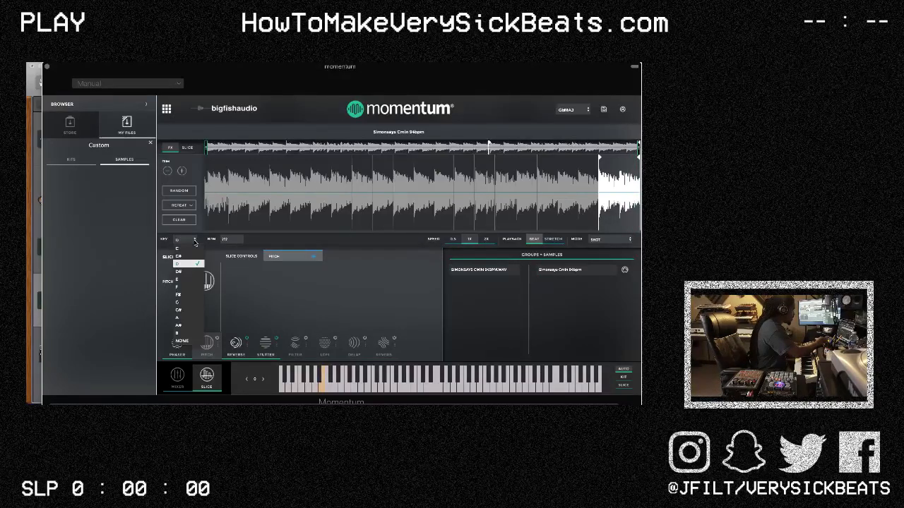
left_click(185, 285)
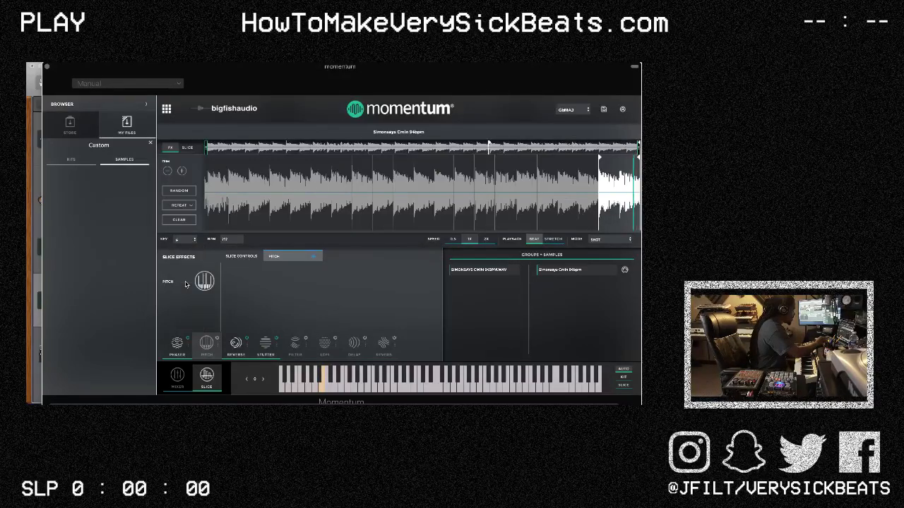
left_click(194, 241)
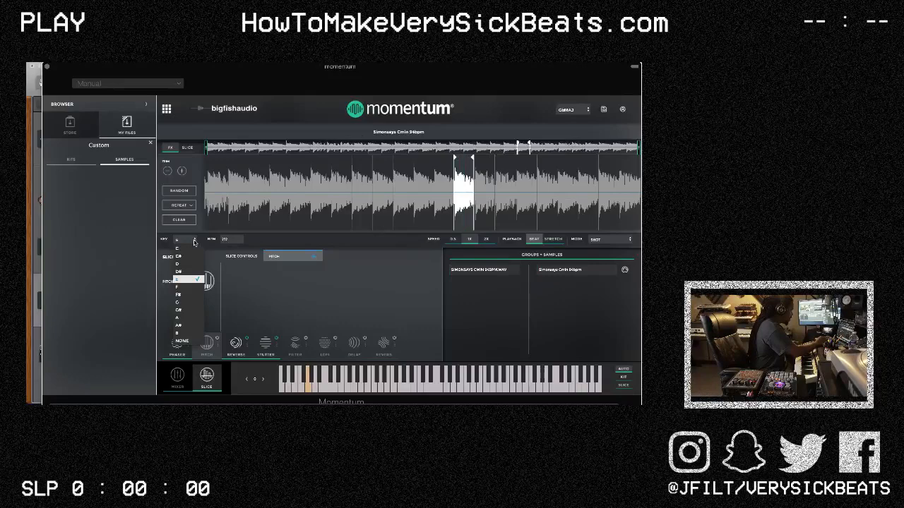
left_click(186, 297)
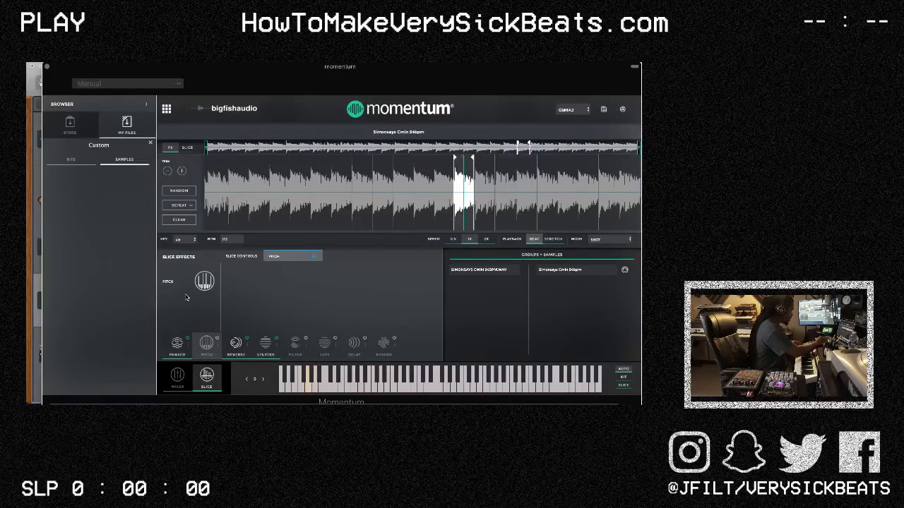
left_click(192, 241)
left_click(188, 305)
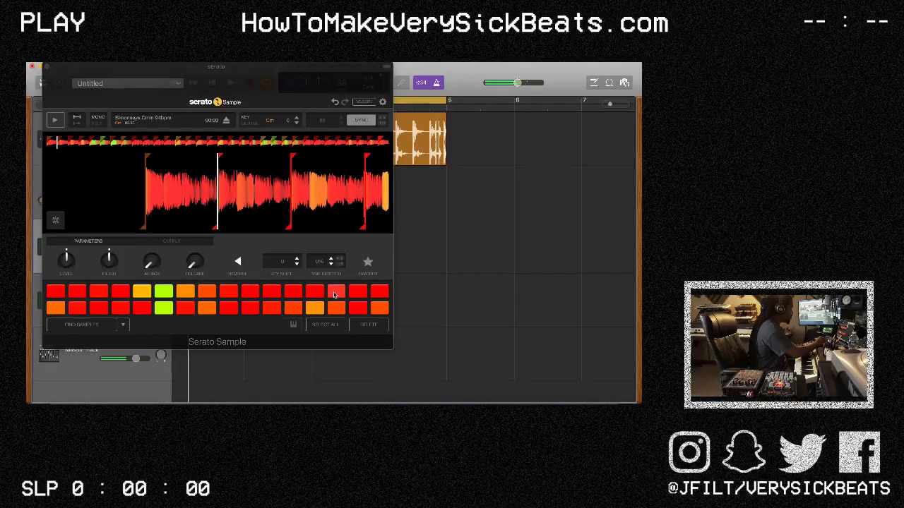
Switch to Serato Sample, select all pads and raise the loop's key shift to +4
left_click(326, 324)
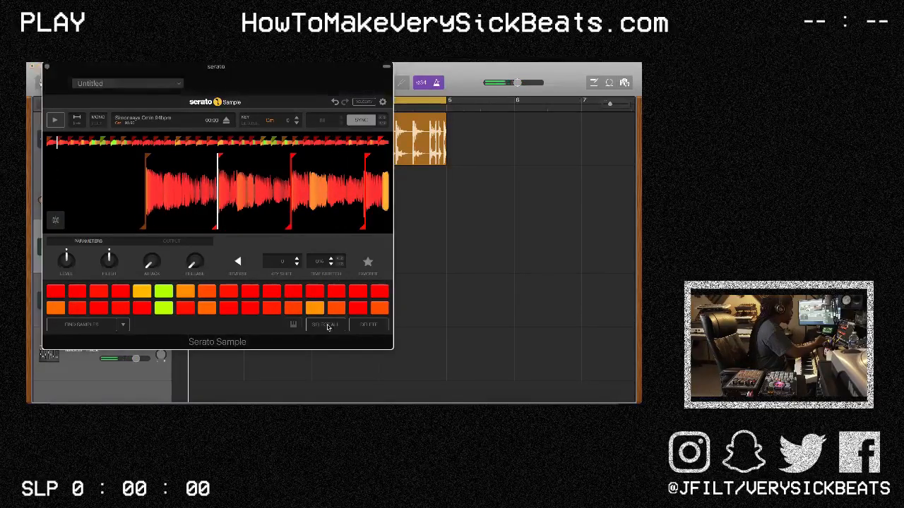
left_click(296, 119)
left_click(297, 119)
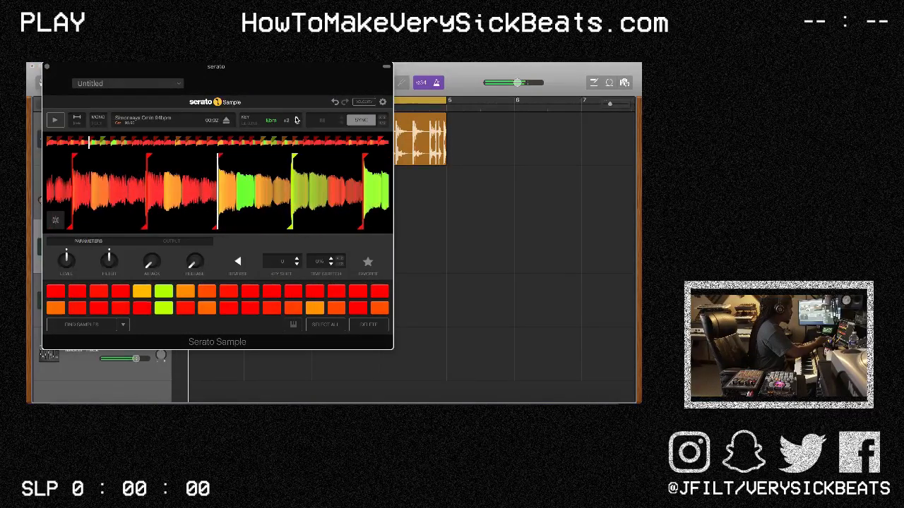
left_click(296, 119)
left_click(296, 119)
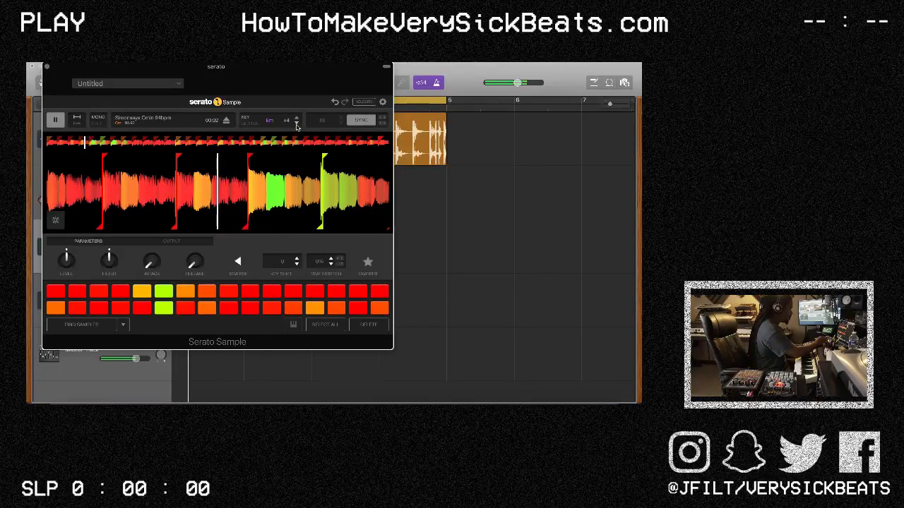
left_click(297, 124)
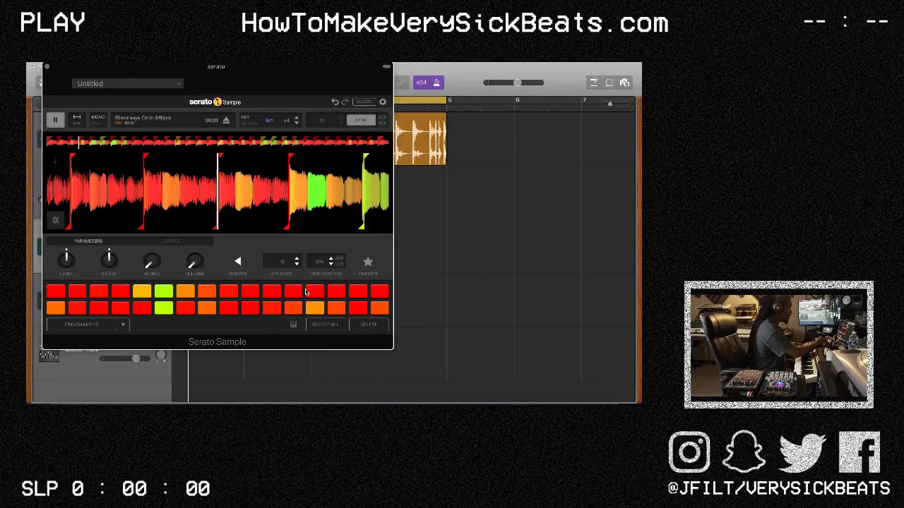
Nudge the key shift up and back down, and set pad 3's time stretch to -43% in Serato Sample
left_click(297, 259)
left_click(298, 266)
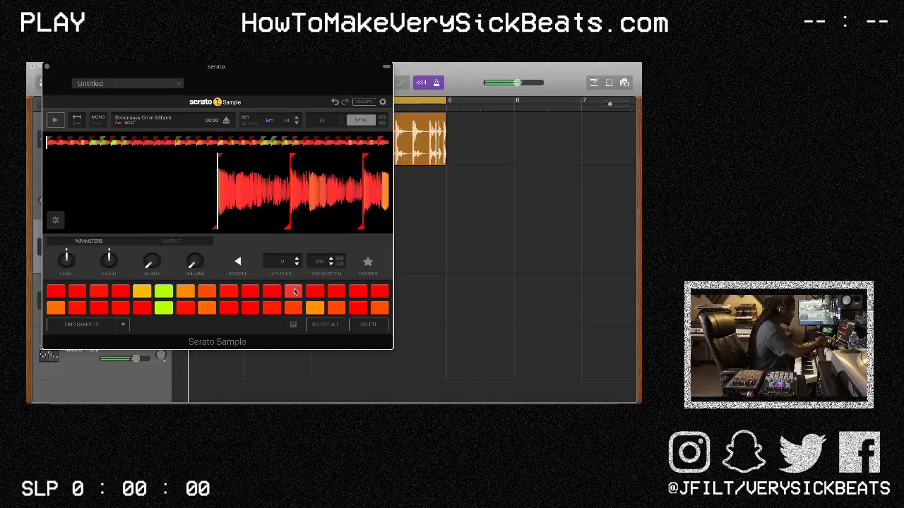
left_click(100, 309)
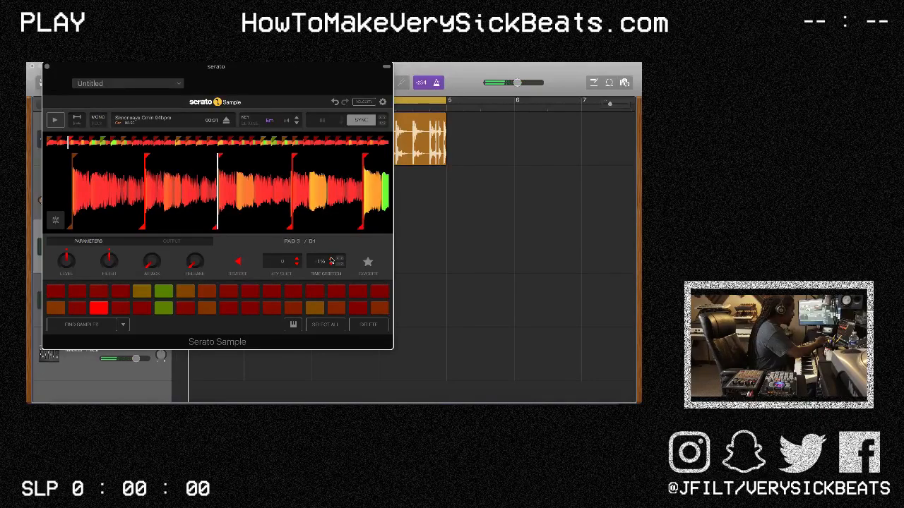
left_click(331, 260)
left_click(331, 265)
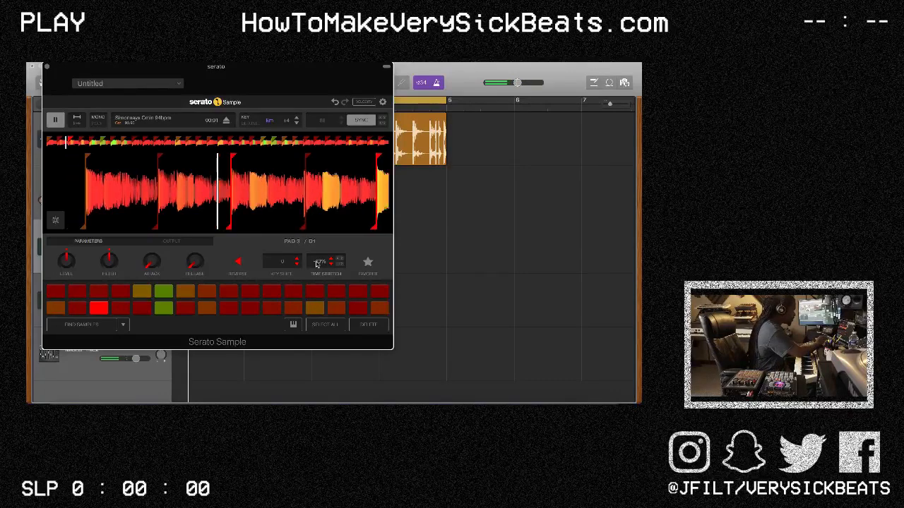
Mute the serato track, switch to Momentum and try Stretch playback before returning to Beat
left_click(70, 392)
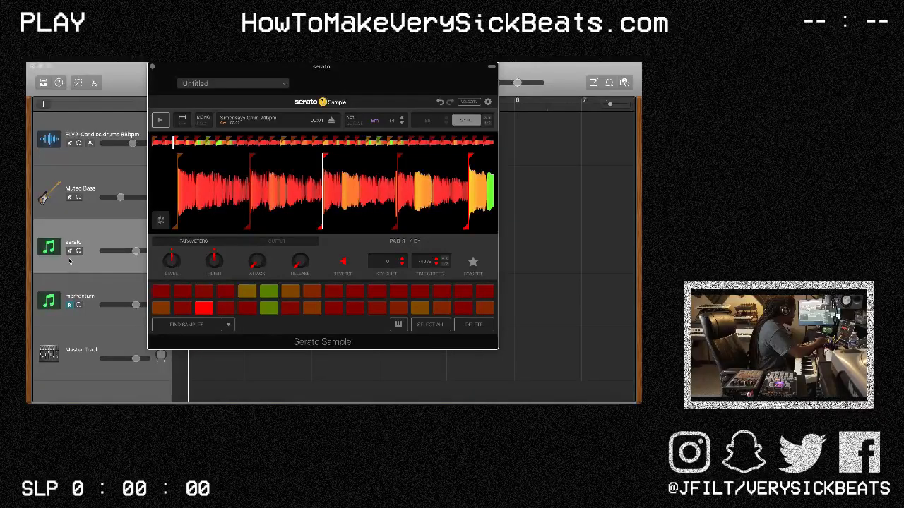
left_click(75, 286)
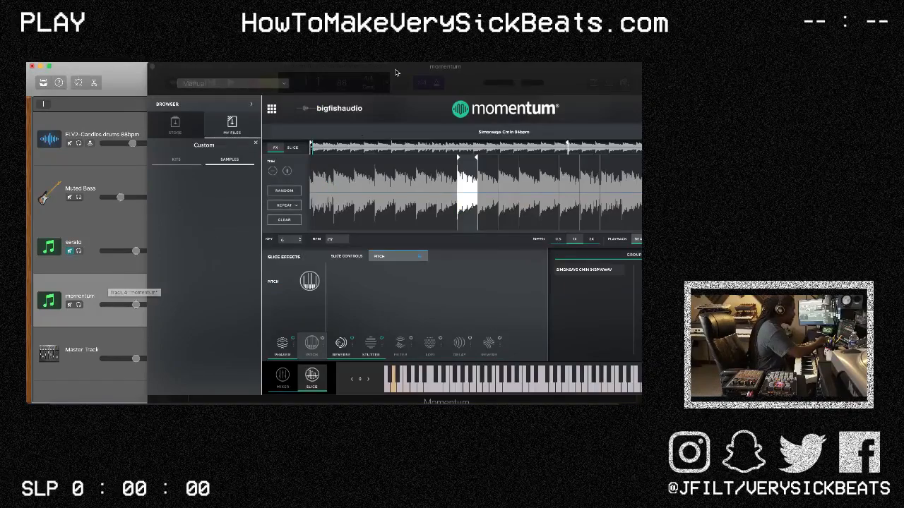
left_click_drag(393, 71, 305, 66)
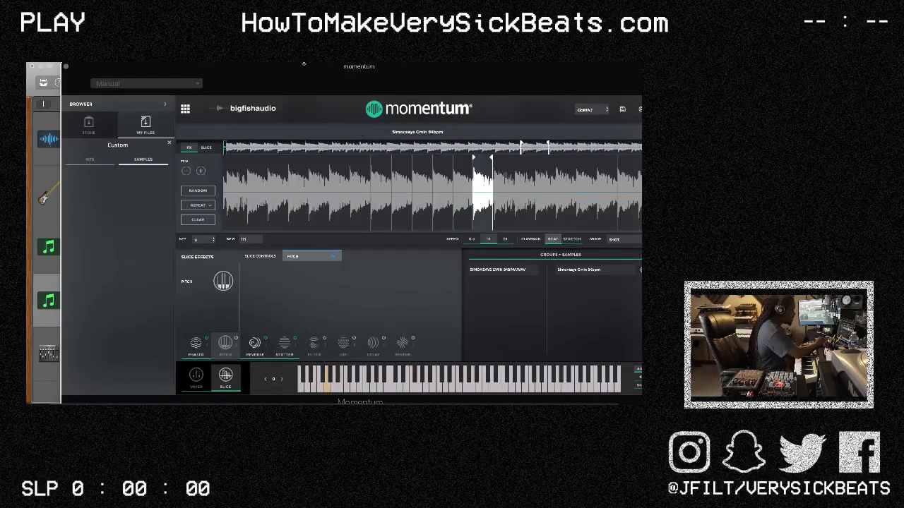
left_click(573, 240)
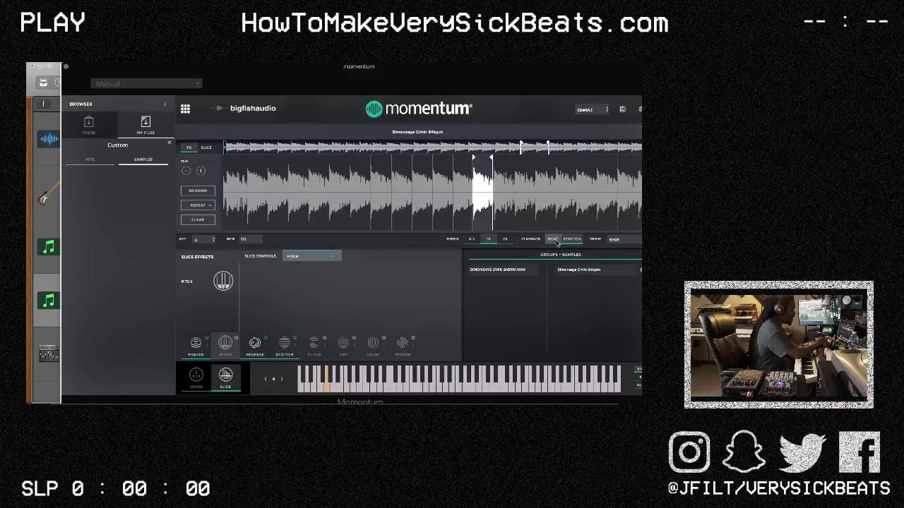
left_click(555, 243)
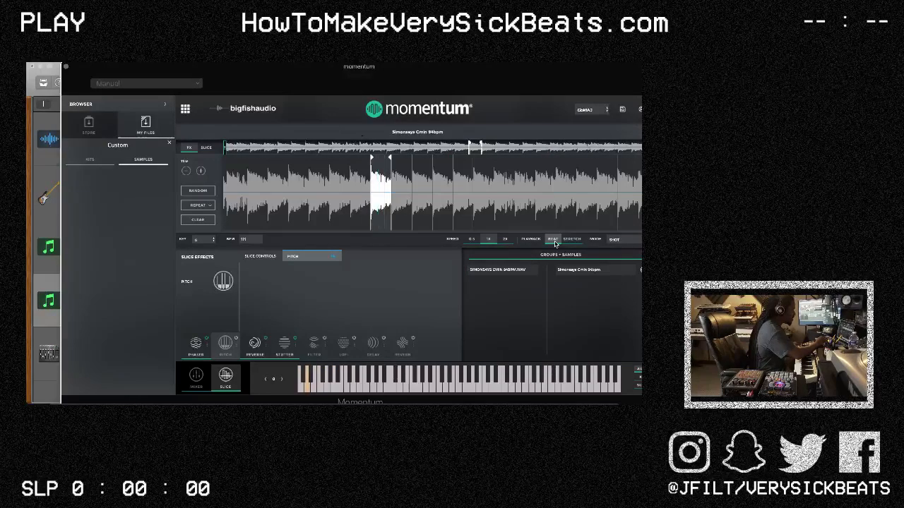
Set the sample's mode to Loop and its playback to Stretch in Momentum
left_click_drag(541, 78, 504, 73)
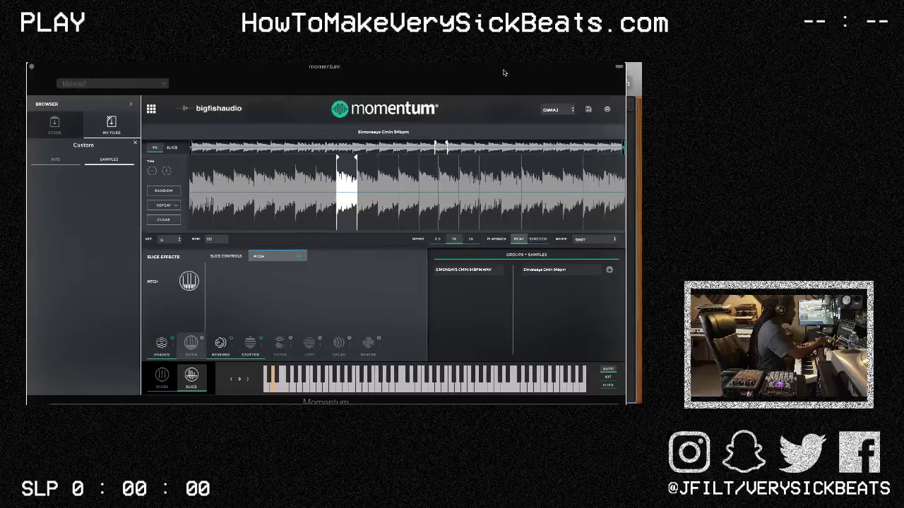
left_click(612, 240)
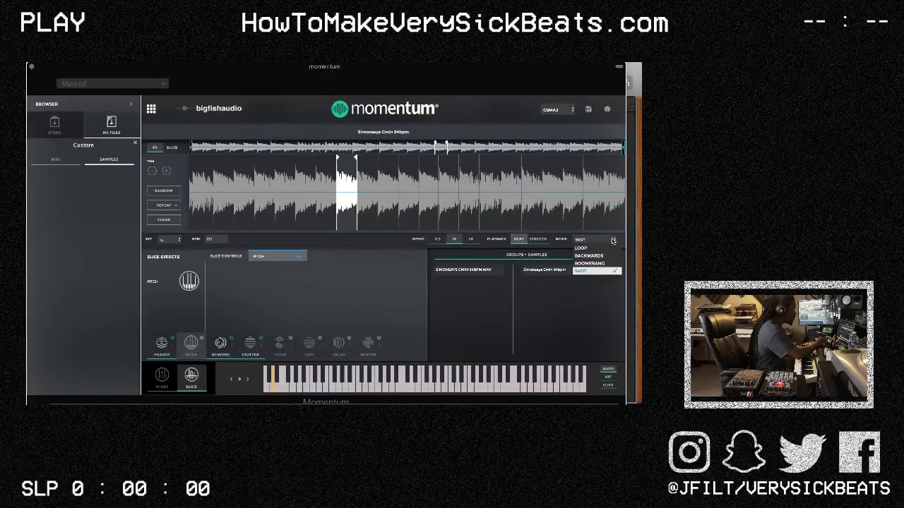
left_click(599, 248)
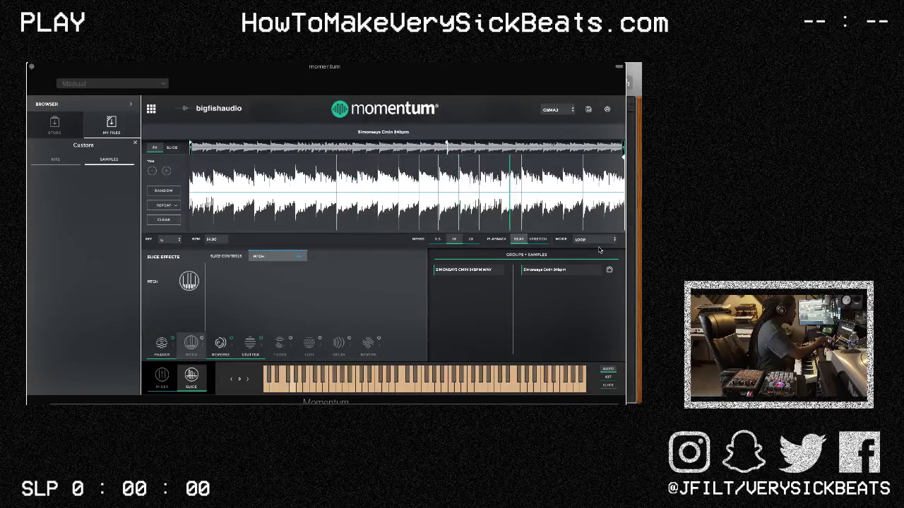
left_click(538, 240)
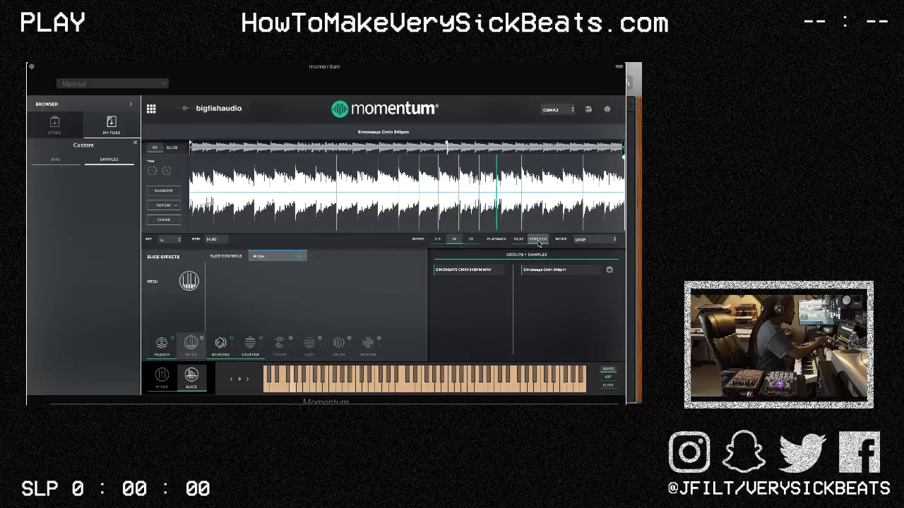
Bypass the Reverse slice effect, compare Beat with Stretch playback, and re-enable Reverse
left_click(221, 346)
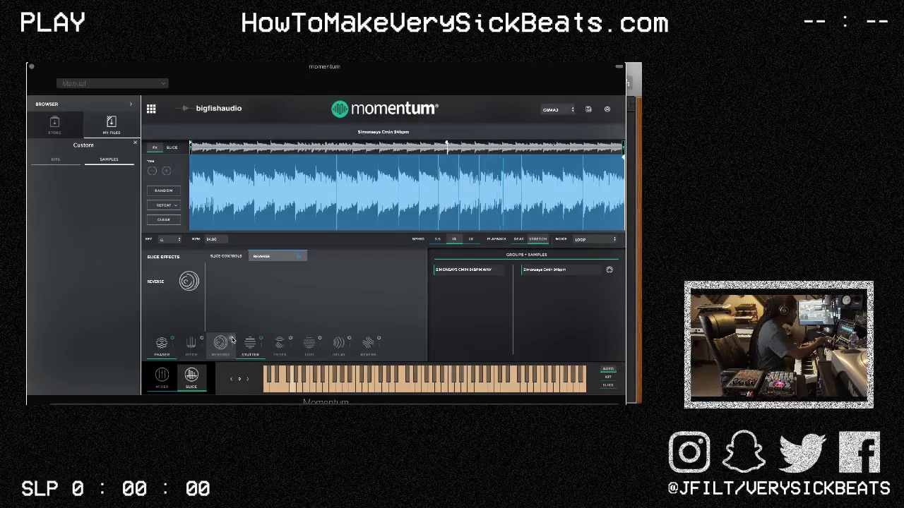
left_click(519, 240)
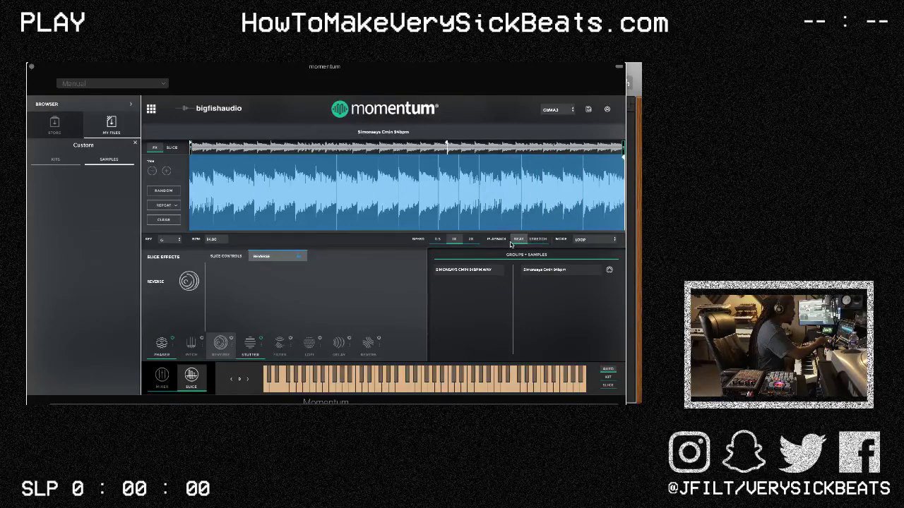
left_click(536, 239)
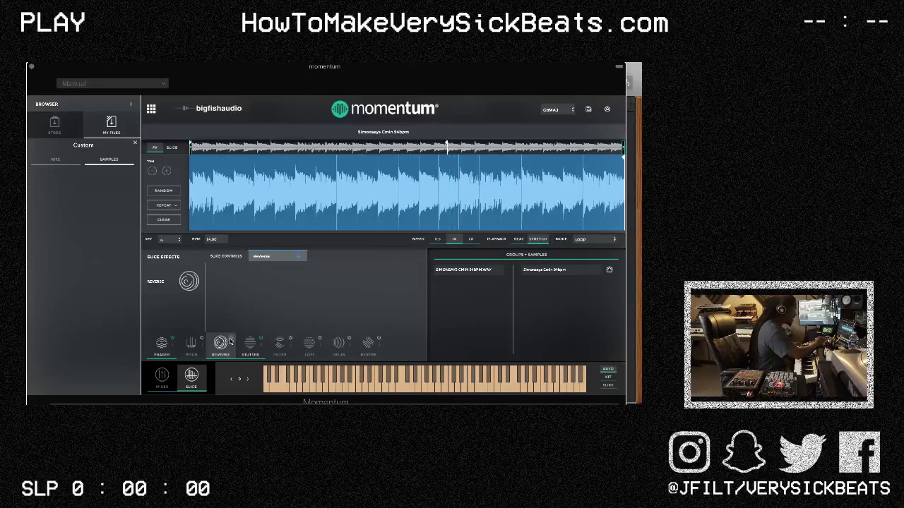
Switch to Serato Sample, audition pad 3 and turn on keyboard mode for it
left_click_drag(54, 83, 86, 146)
left_click(134, 72)
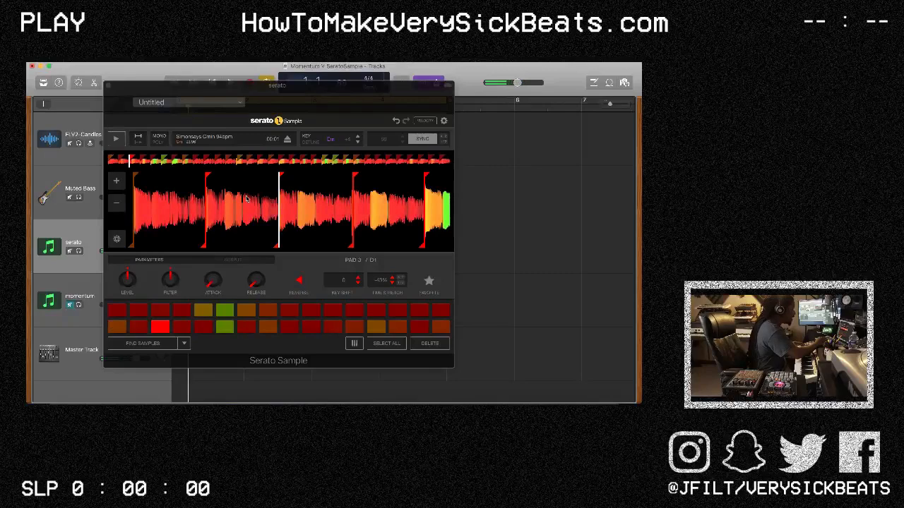
key("space")
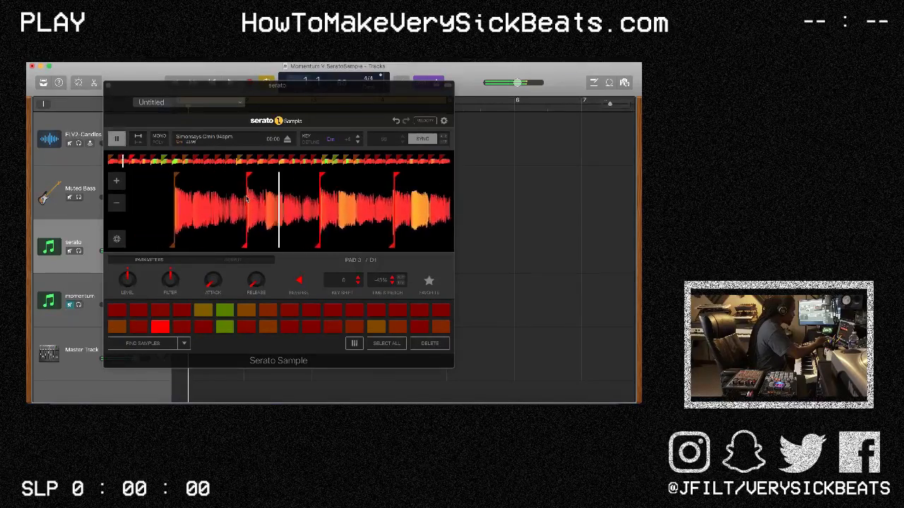
left_click_drag(312, 91, 381, 97)
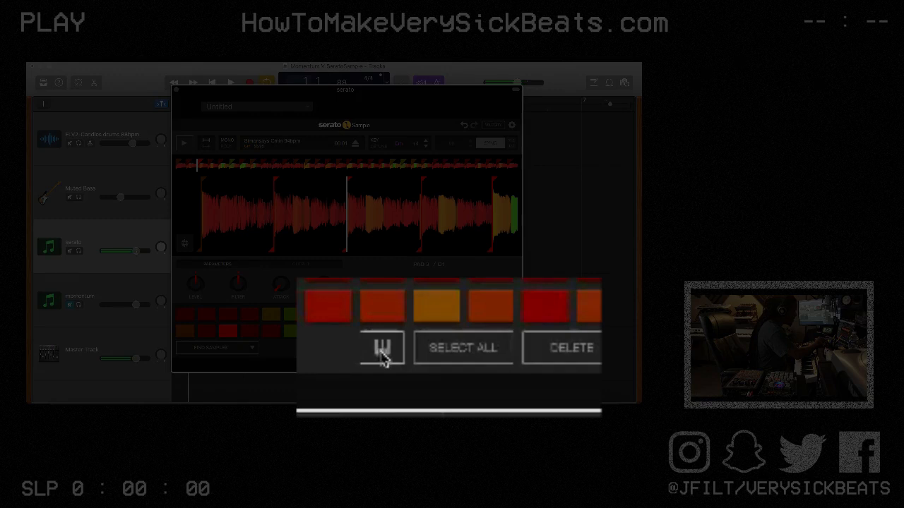
left_click(385, 349)
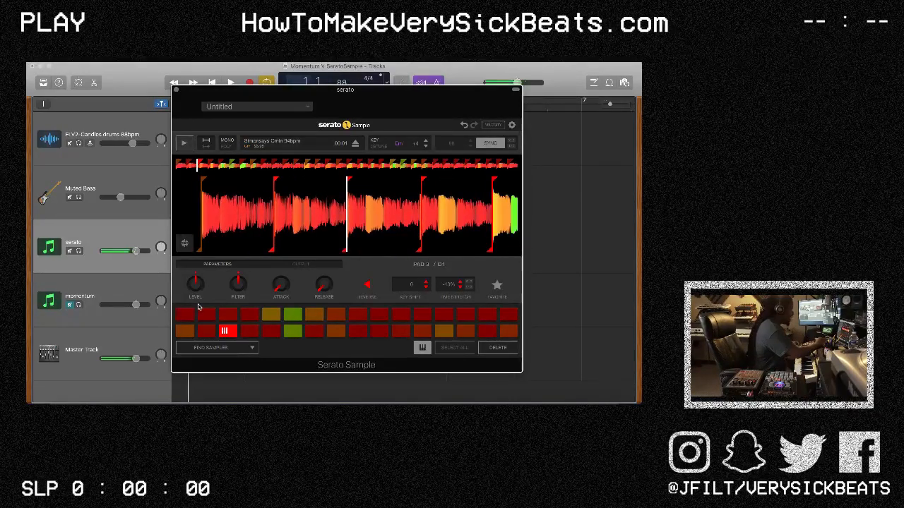
Mute the serato track, switch to Momentum and select the Pitch slice effect
left_click(69, 251)
left_click(82, 286)
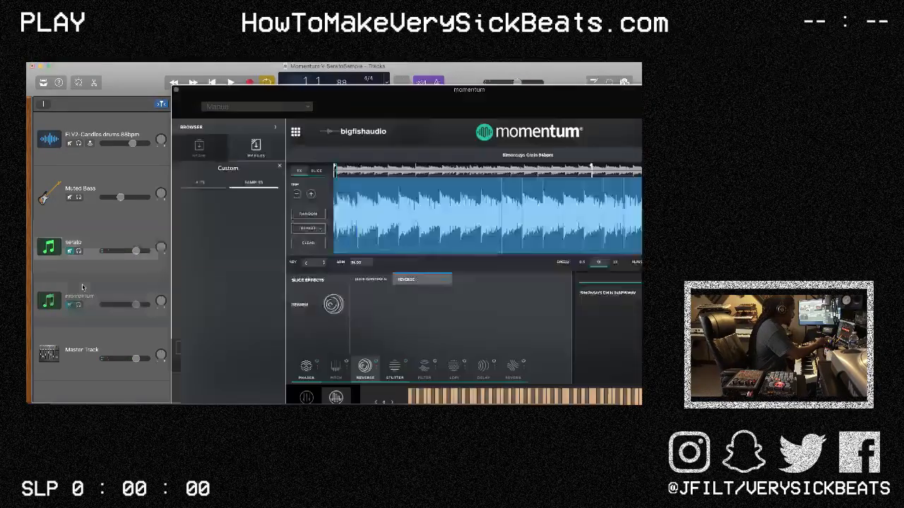
left_click_drag(436, 89, 318, 68)
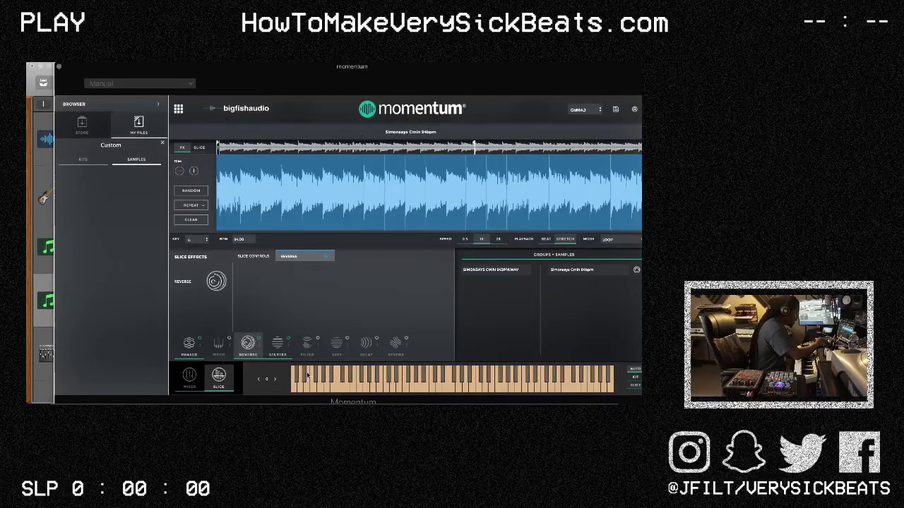
left_click(219, 344)
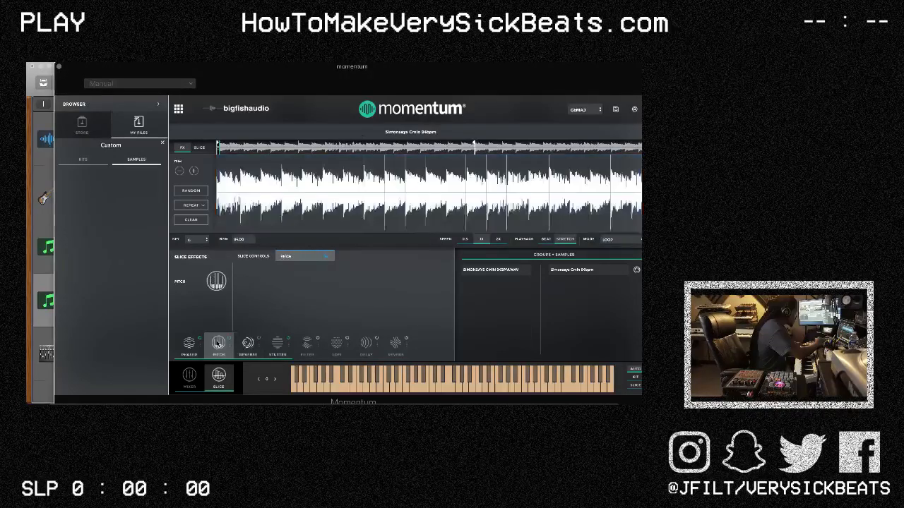
Paint raised pitch amounts over the slices in the middle of the waveform and pull the second one below the centre line
mouse_move(387, 176)
left_mouse_down()
mouse_move(436, 157)
mouse_move(494, 166)
left_mouse_up()
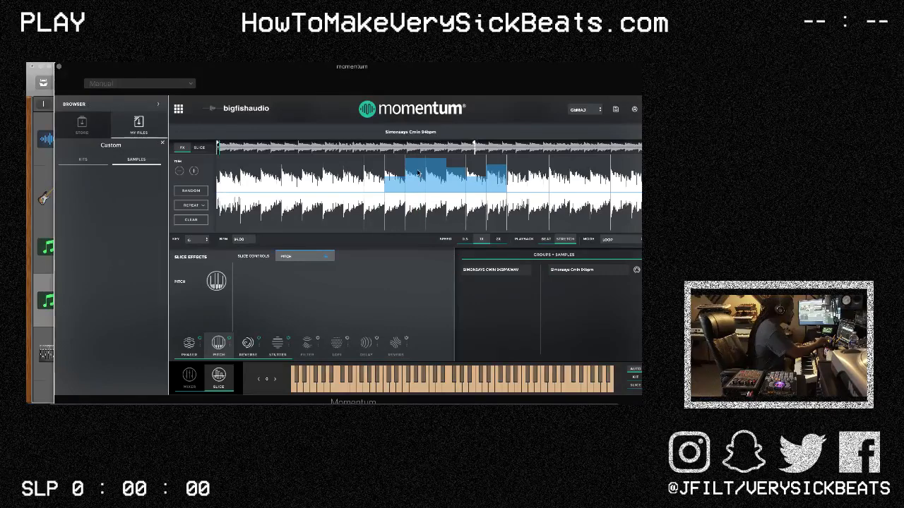
left_click_drag(416, 163, 416, 186)
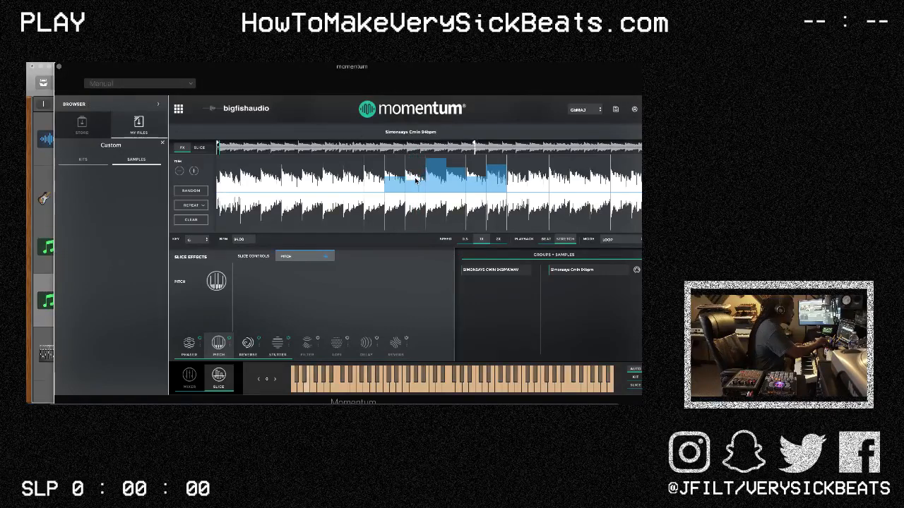
left_click_drag(415, 186, 415, 224)
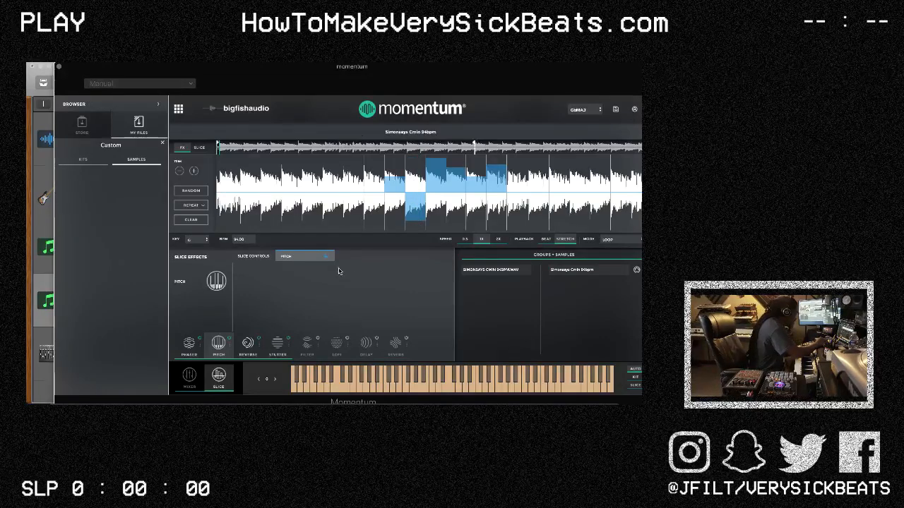
Return to Serato Sample, unmute its track and turn off tempo Sync
left_click(207, 219)
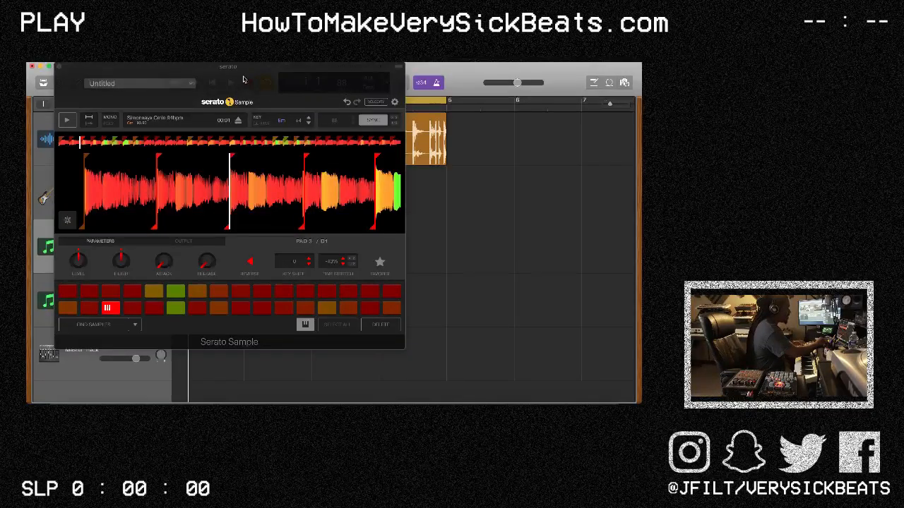
left_click_drag(243, 71, 374, 94)
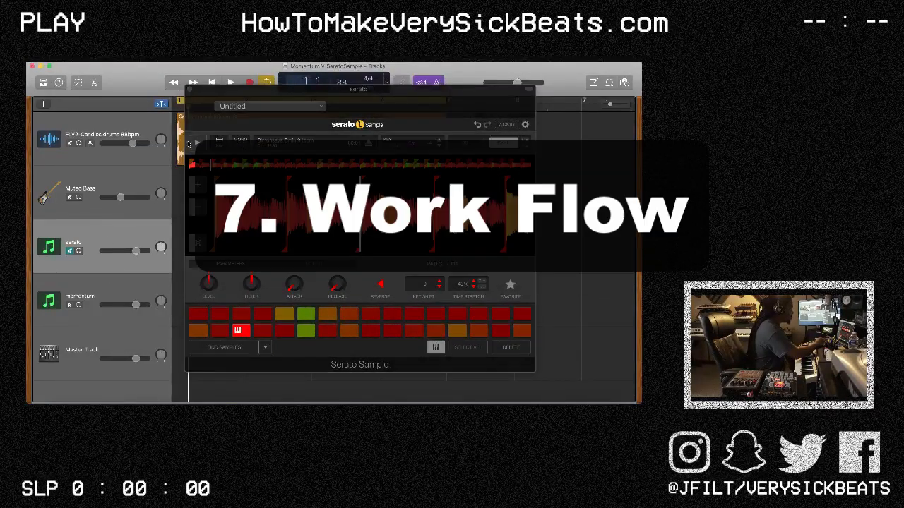
left_click(69, 250)
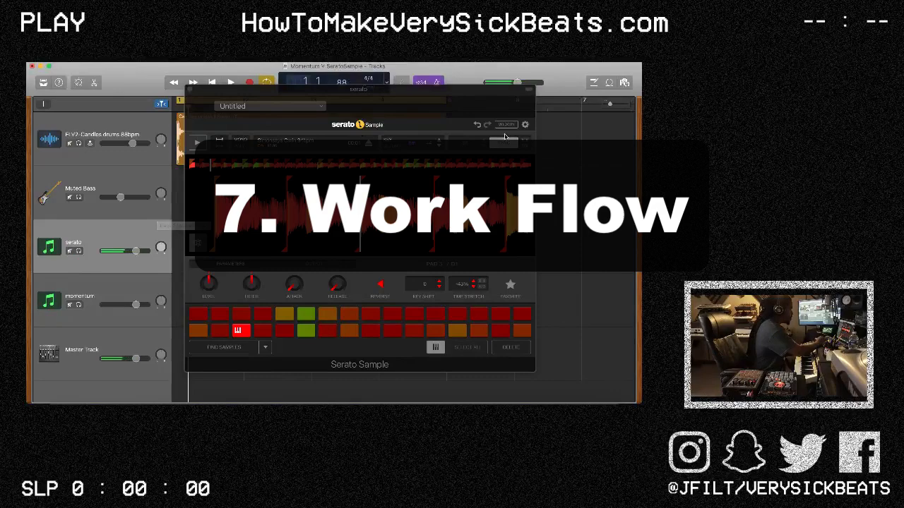
left_click(500, 144)
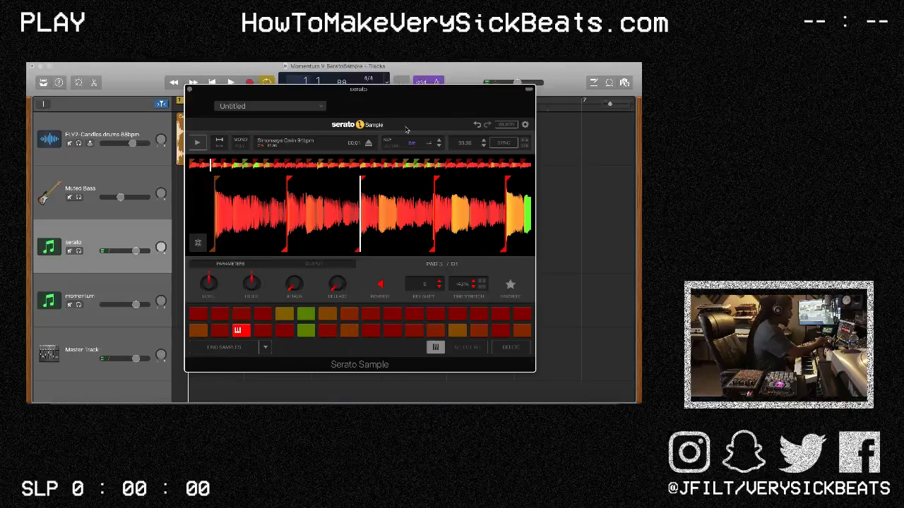
Start and stop the project playback to hear pad 3's keyboard mode against the drum loop with Sync off
left_click_drag(412, 103, 427, 123)
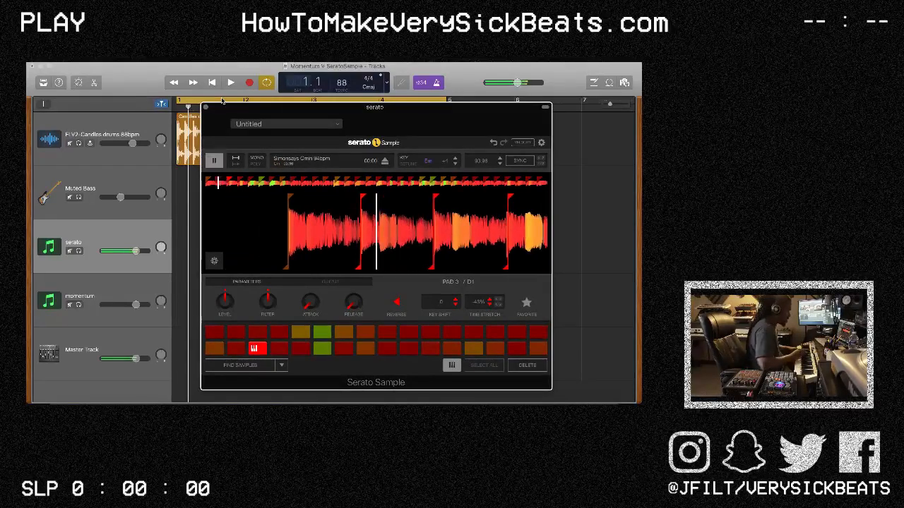
key("space")
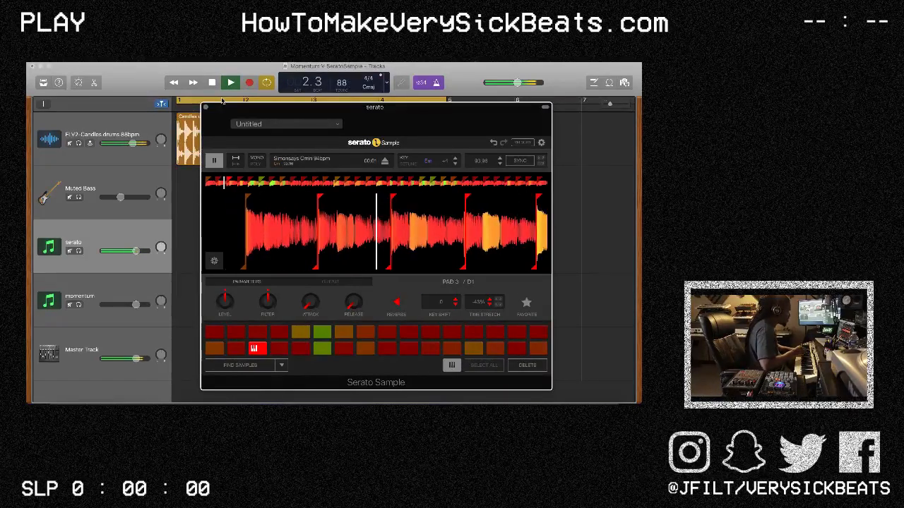
key("space")
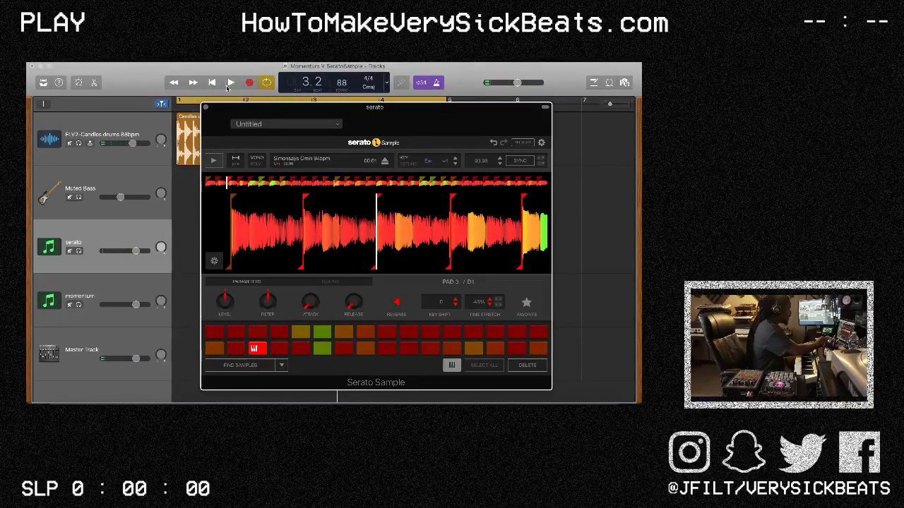
left_click(231, 84)
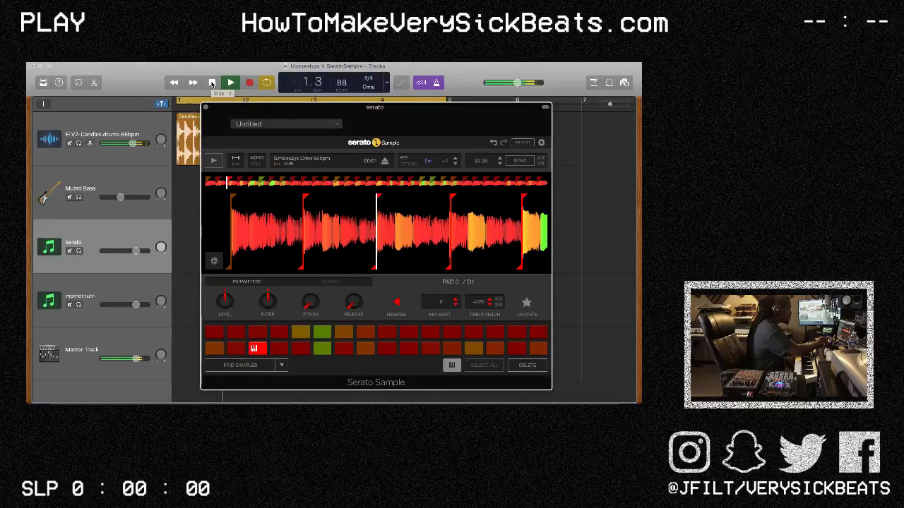
left_click(212, 84)
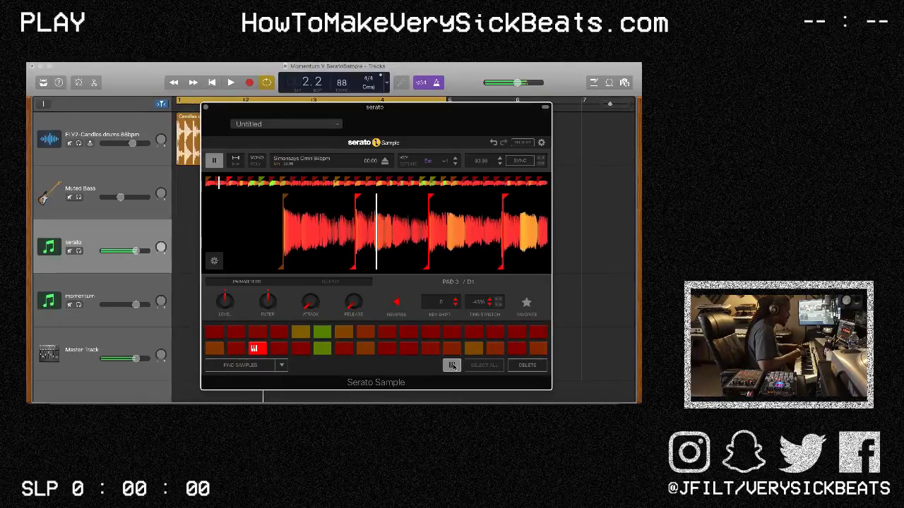
key("space")
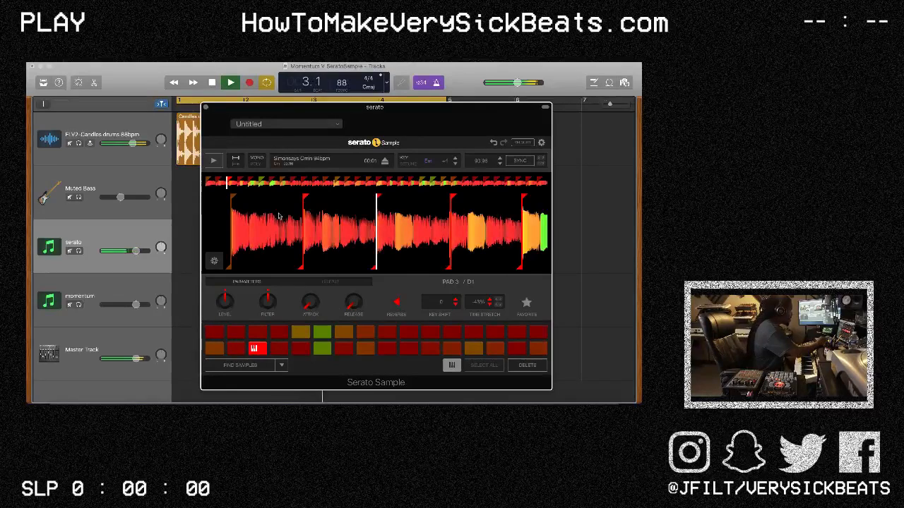
Stop playback, then turn on keyboard mode for Serato Sample's pad 7 and set its time stretch to -75%
left_click(211, 83)
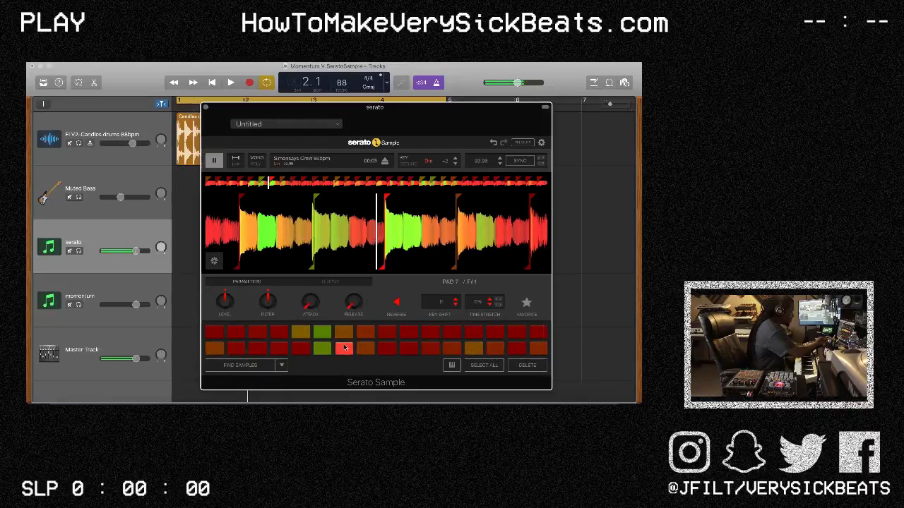
left_click(452, 365)
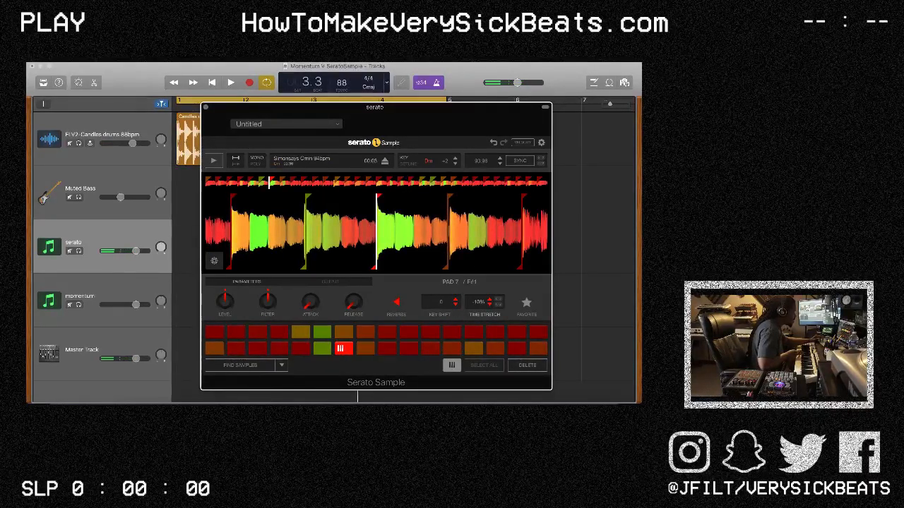
left_click_drag(478, 302, 482, 313)
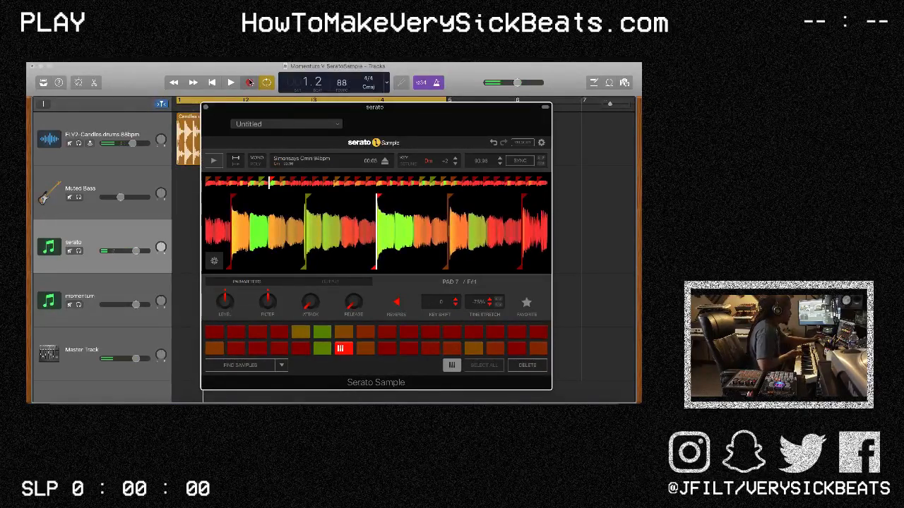
Record a keyboard-mode part with pad 7 on the serato track over the drum loop and mute the track
left_click(249, 82)
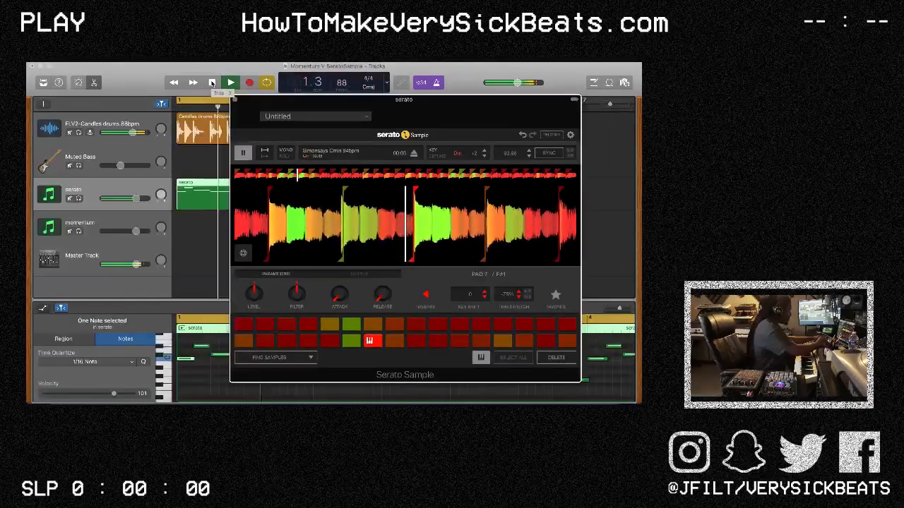
left_click(212, 82)
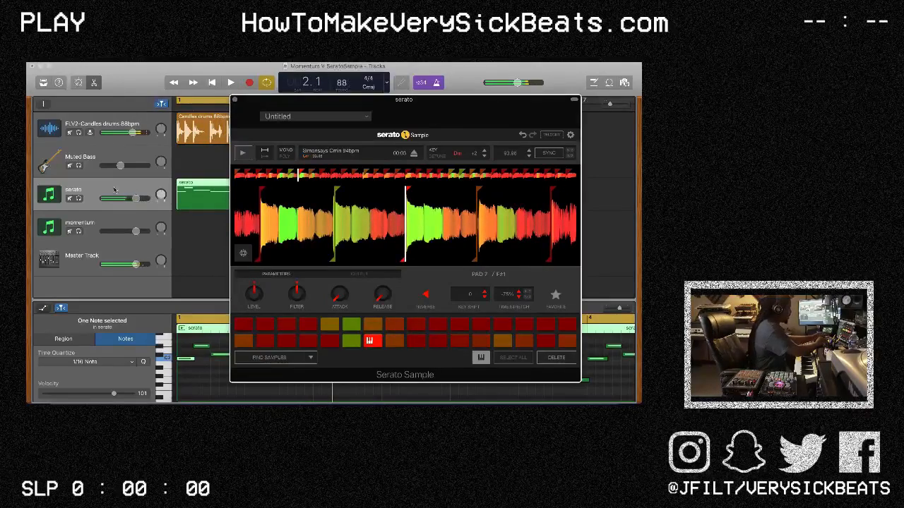
left_click(70, 199)
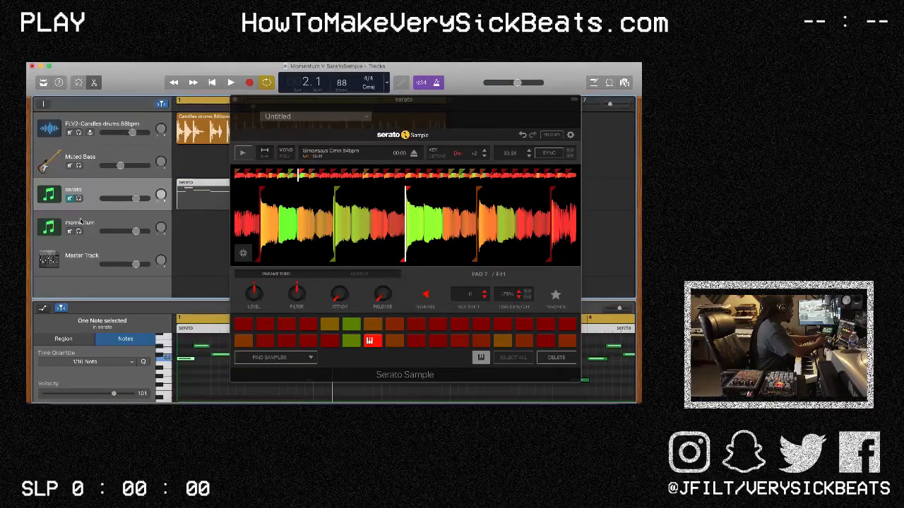
Open Momentum, select the Delay slice effect and paint send levels over the slices in the middle of the waveform
left_click(68, 237)
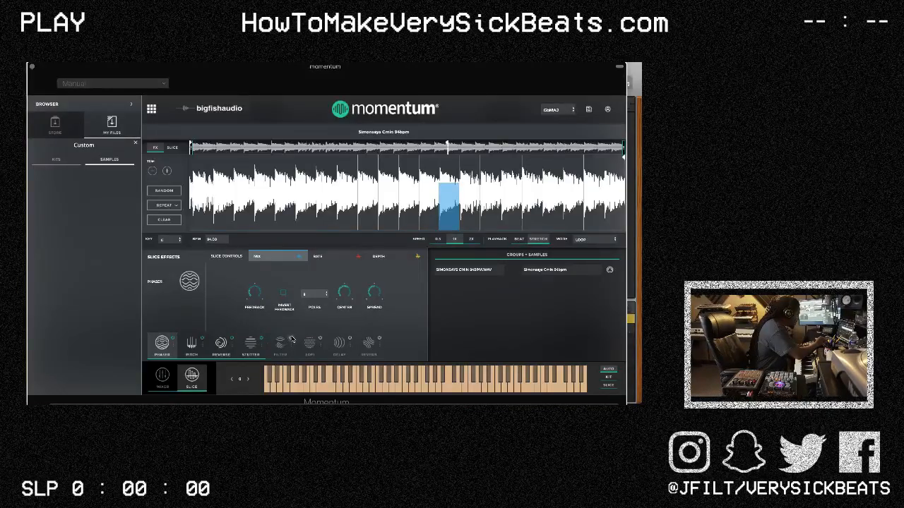
left_click(351, 341)
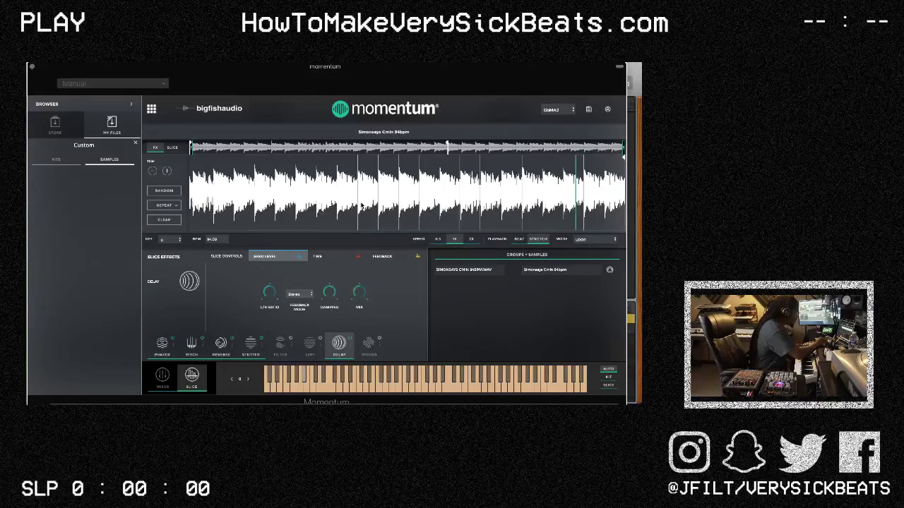
mouse_move(349, 200)
left_mouse_down()
mouse_move(447, 200)
mouse_move(449, 212)
left_mouse_up()
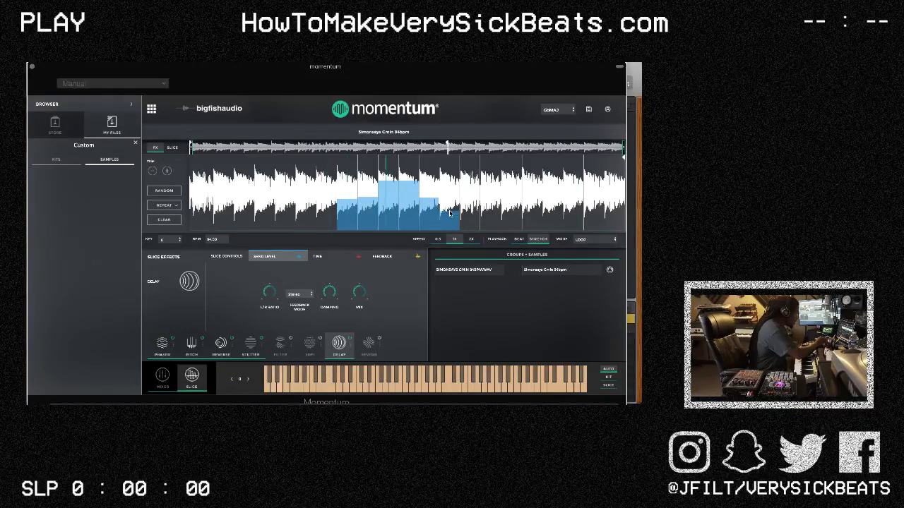
Switch to the Stutter slice effect and paint a low, even amount over neighbouring slices in the middle of the waveform
left_click(261, 343)
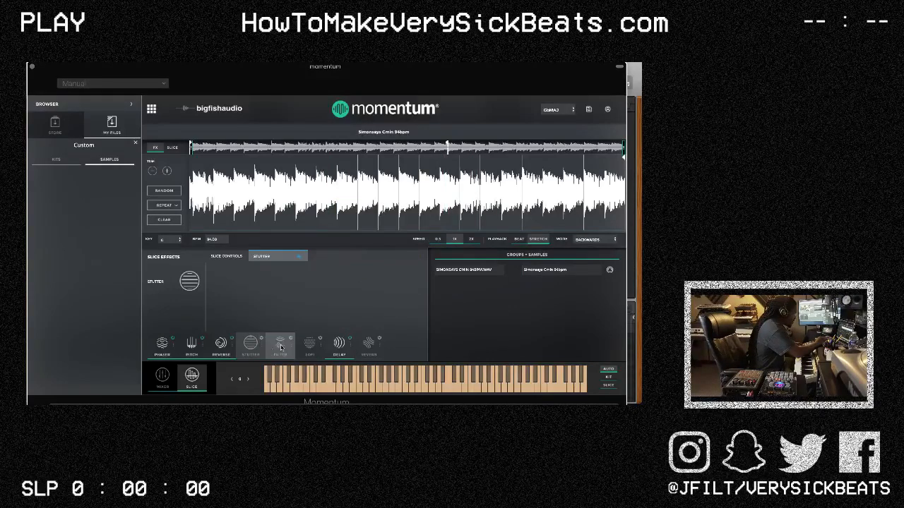
left_click(388, 216)
left_click(427, 212)
left_click(411, 215)
left_click(411, 216)
left_click(412, 218)
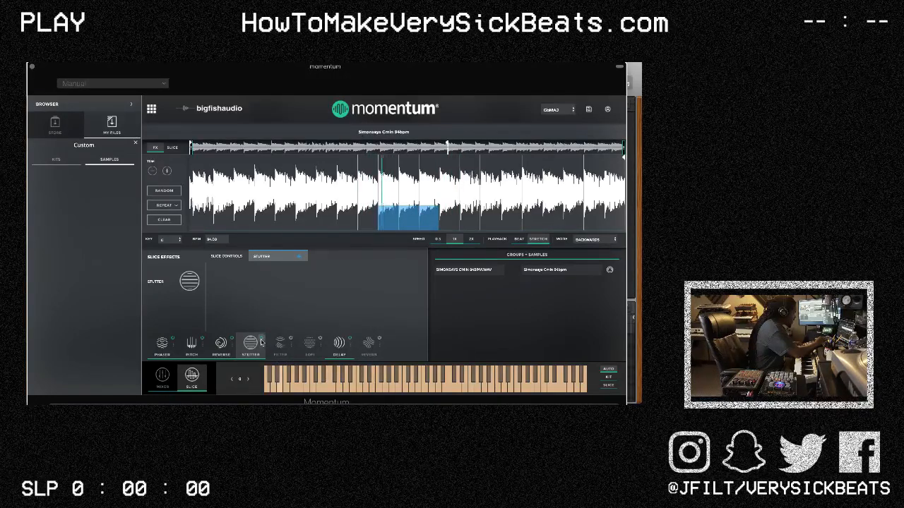
Reposition the Momentum window and use the Pitch slice effect to lower a slice in the middle of the waveform
left_click_drag(84, 77, 128, 290)
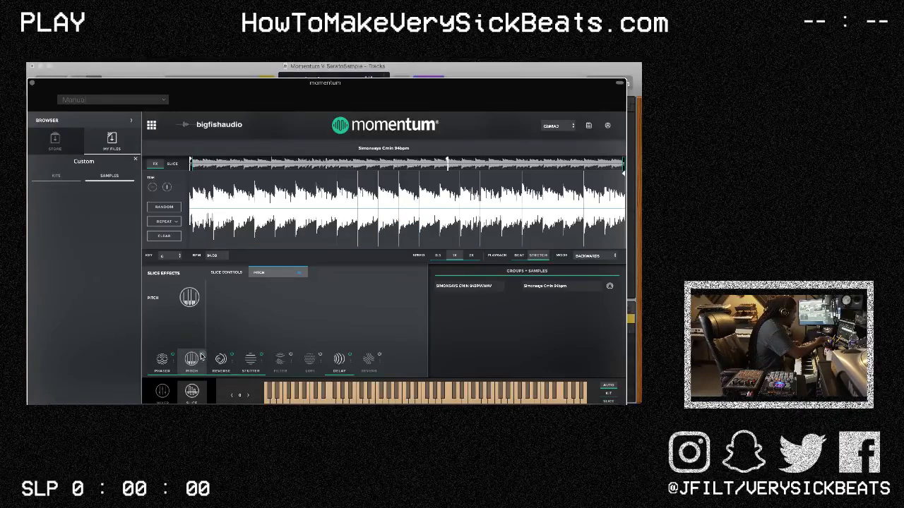
left_click(408, 220)
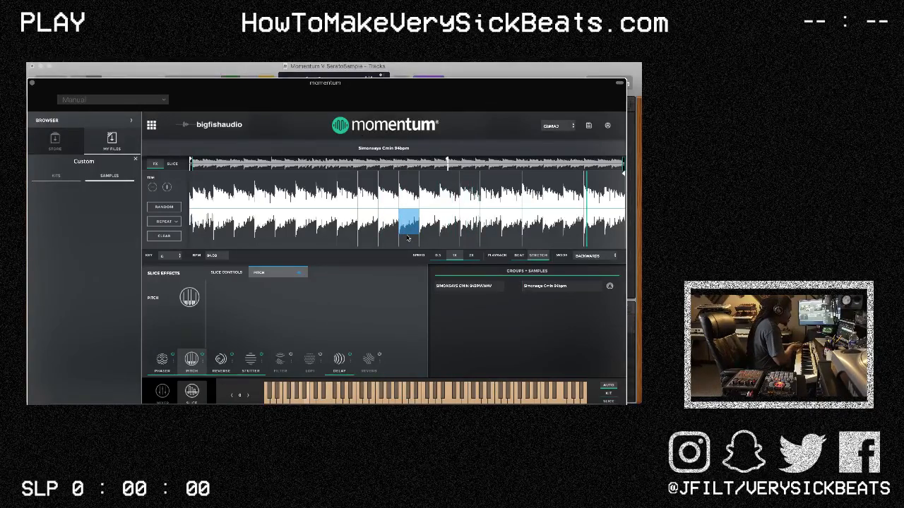
Record a Momentum part on the momentum track over the drum loop and stop playback
left_click(249, 83)
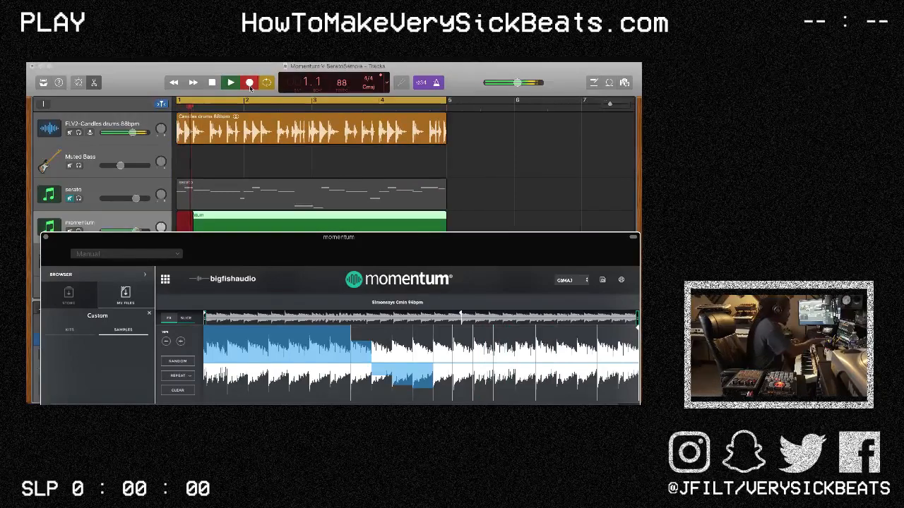
left_click_drag(153, 253, 141, 84)
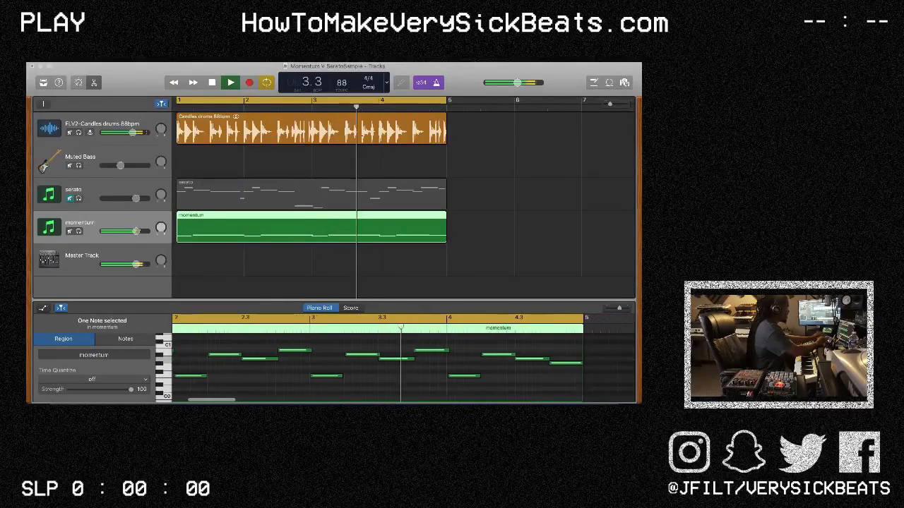
left_click(211, 82)
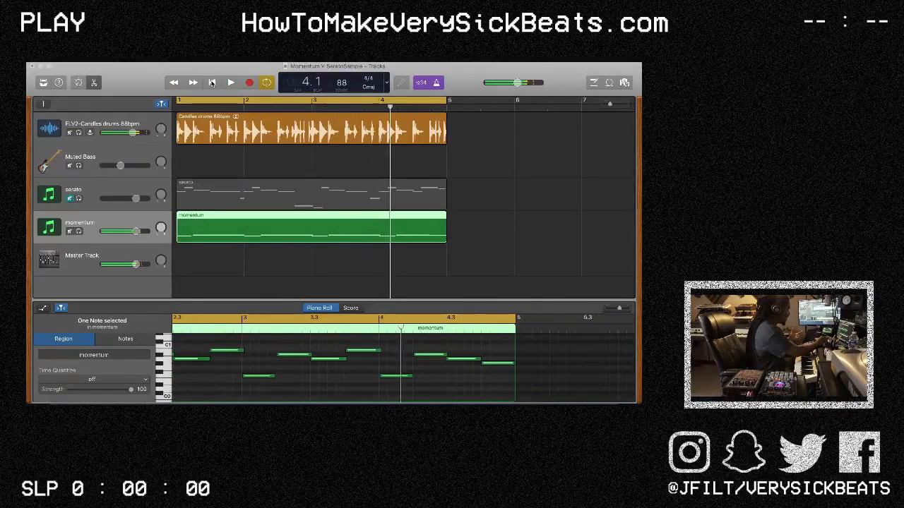
Unmute the serato track, mute the momentum track and play the project to hear the Serato Sample part
left_click(70, 200)
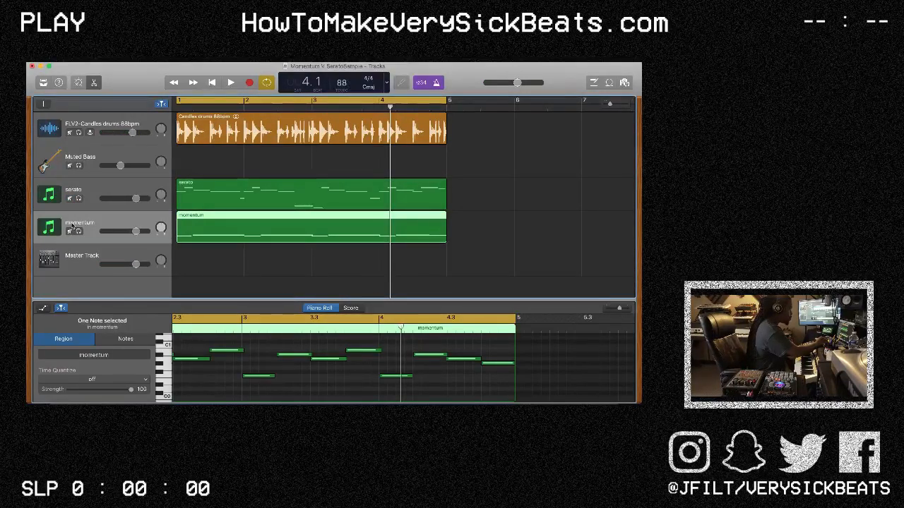
left_click(69, 232)
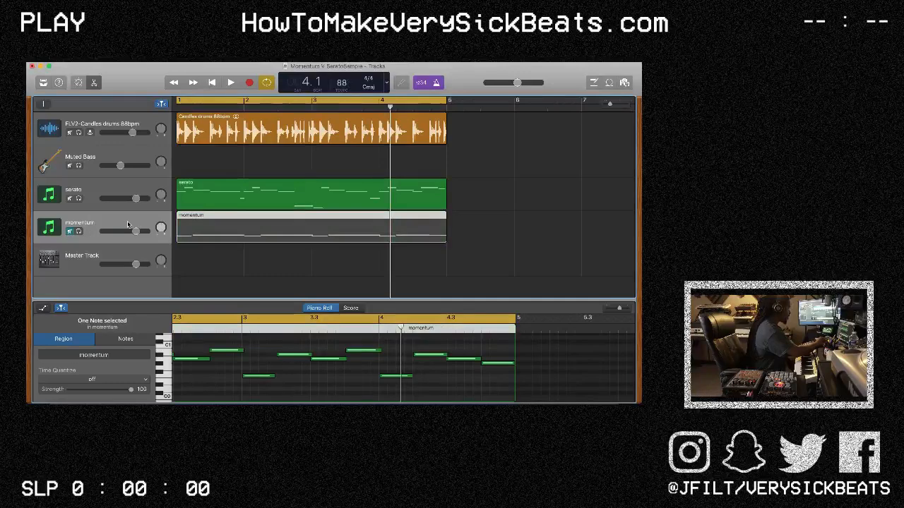
left_click(213, 83)
key("space")
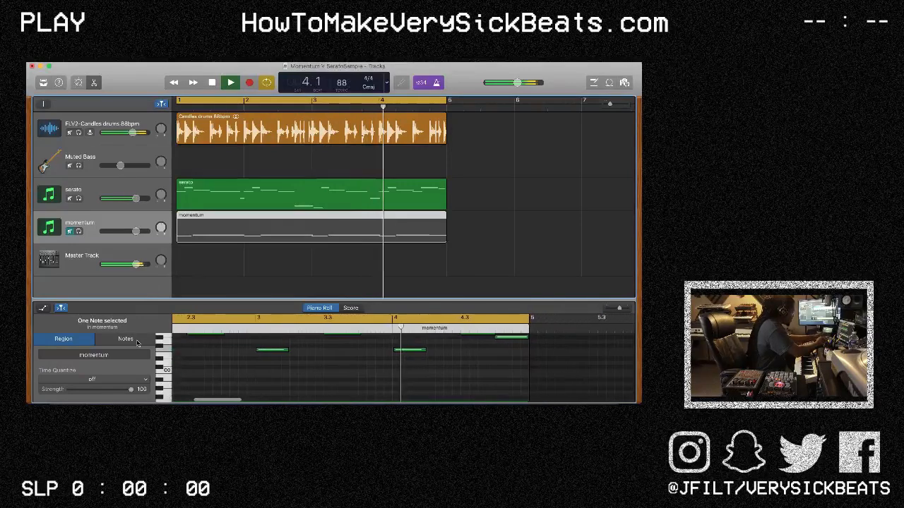
Show the Smart Controls in place of the editor, bring up Serato Sample and stop playback
key("b")
key("e")
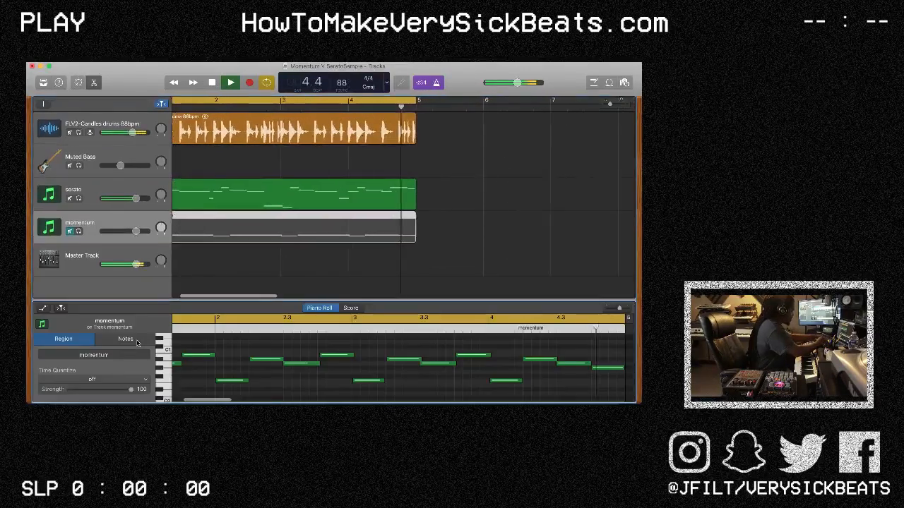
key("b")
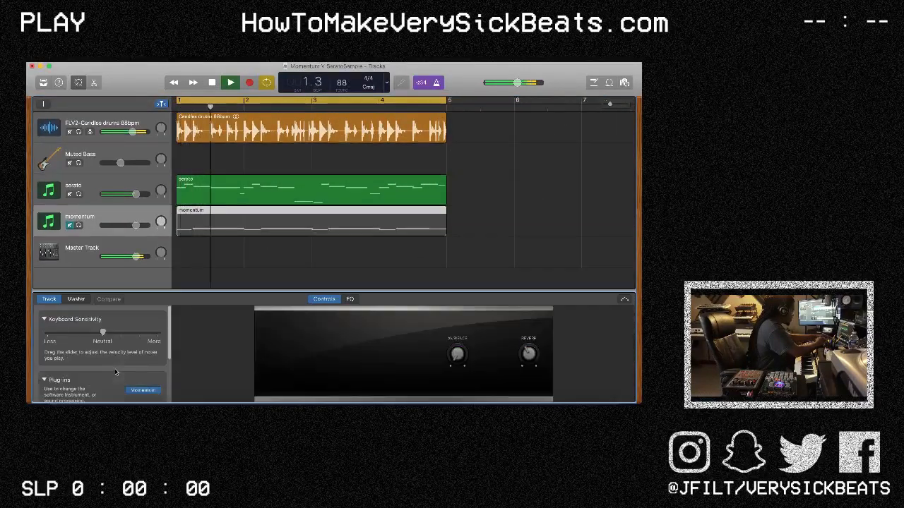
left_click(99, 184)
left_click(212, 83)
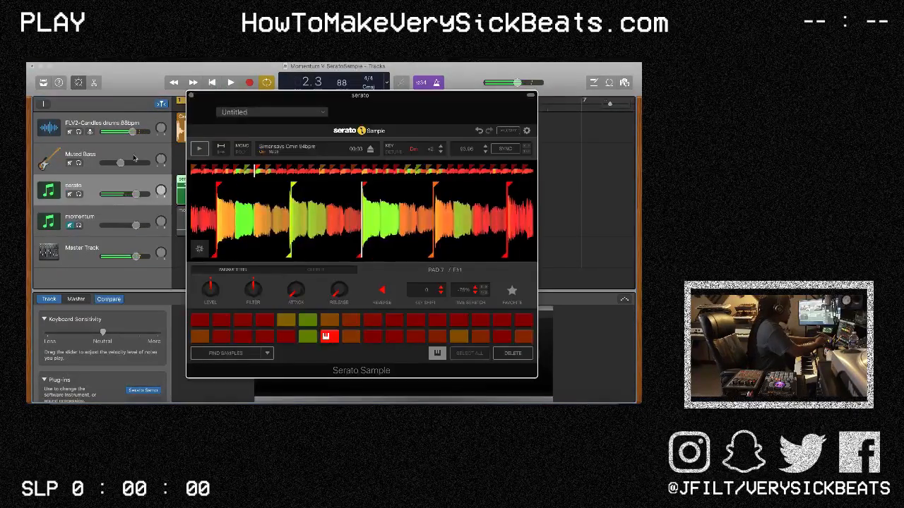
Switch to Momentum, mute the serato track, unmute the momentum track and play the project to hear its part
left_click(99, 216)
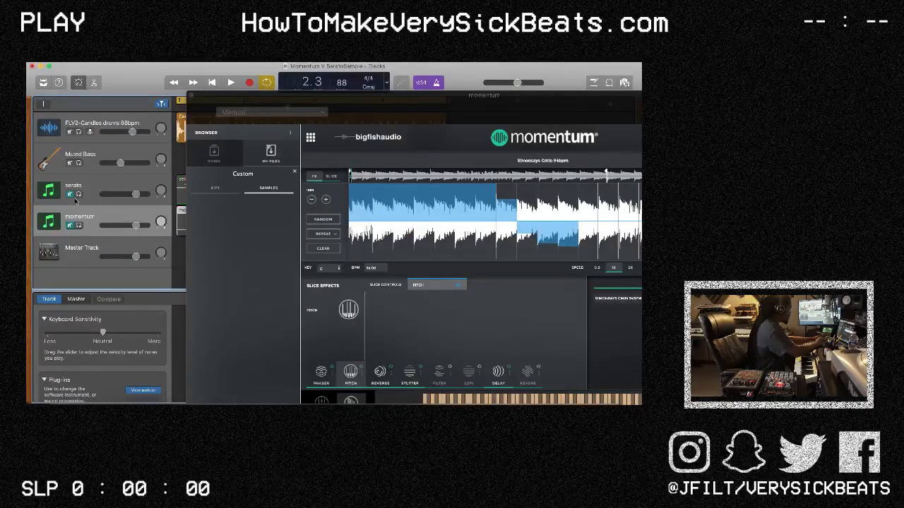
left_click(69, 225)
key("space")
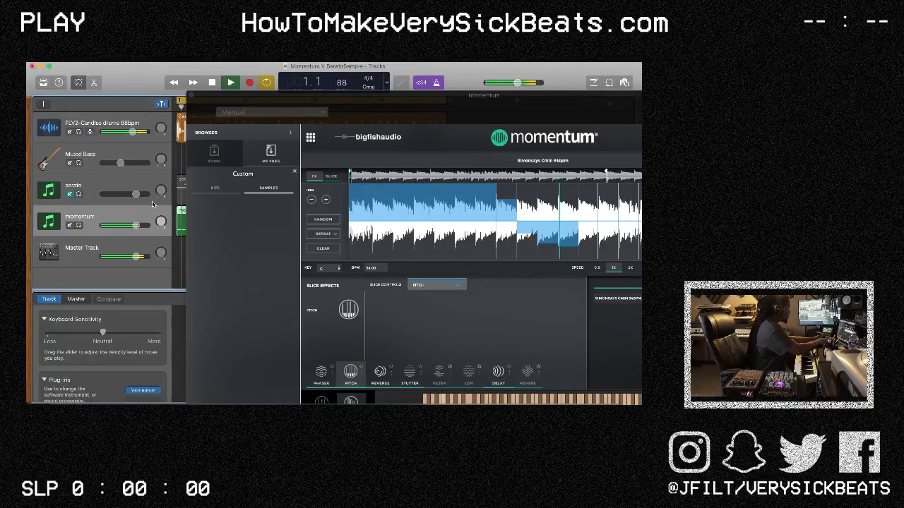
Move the Momentum window into full view and show the Phaser slice effect settings
left_click_drag(325, 104, 181, 79)
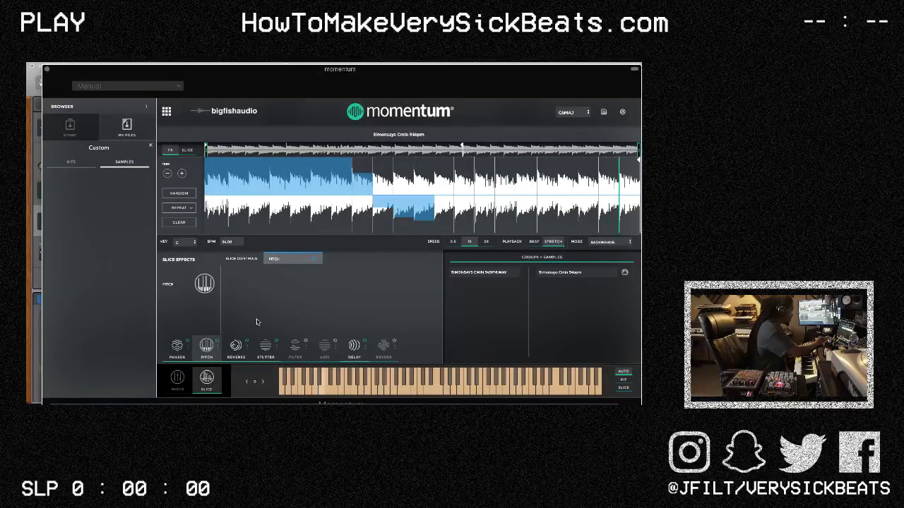
left_click(177, 345)
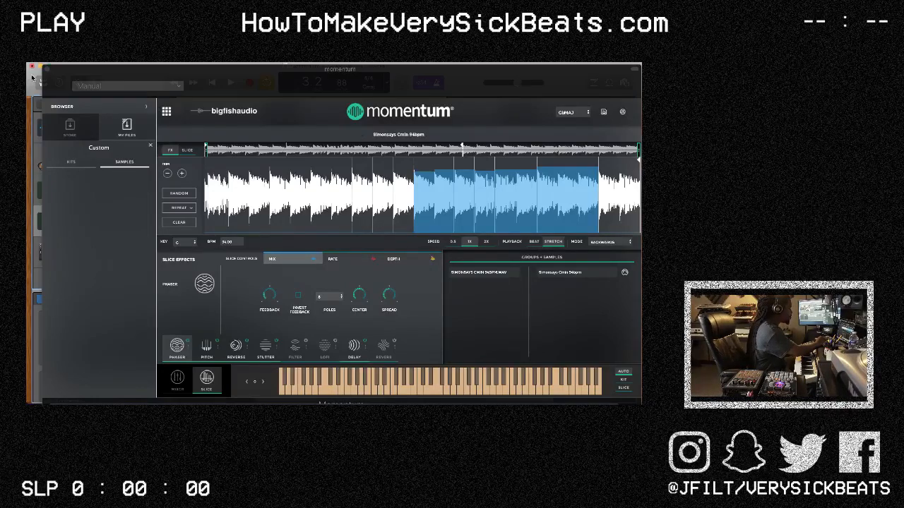
mouse_move(84, 73)
left_mouse_down()
mouse_move(82, 146)
mouse_move(79, 76)
left_mouse_up()
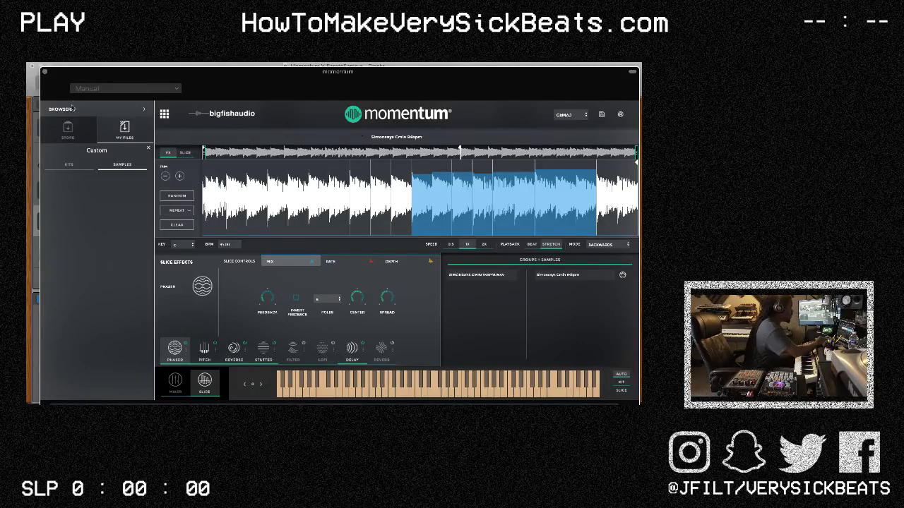
Browse the sample packs in Momentum's store and return to My Files
left_click(72, 137)
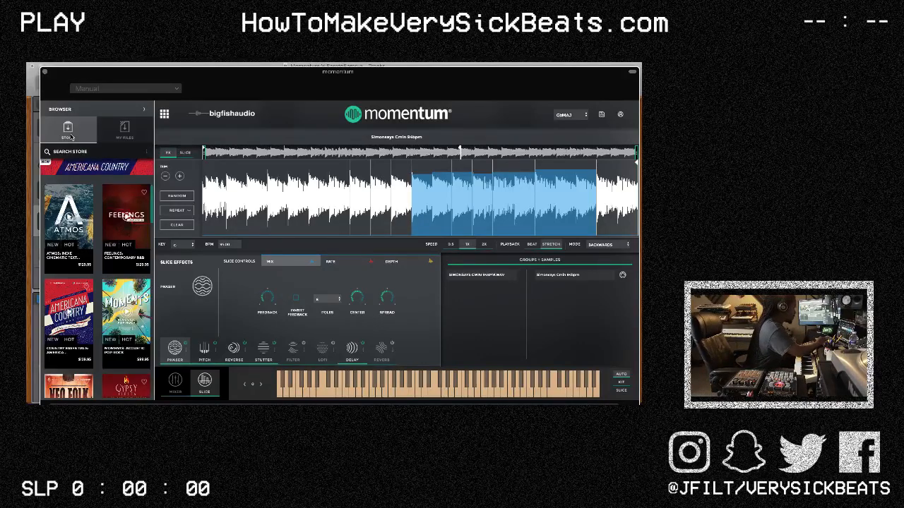
scroll(91, 267, "down", 1)
scroll(90, 267, "down", 1)
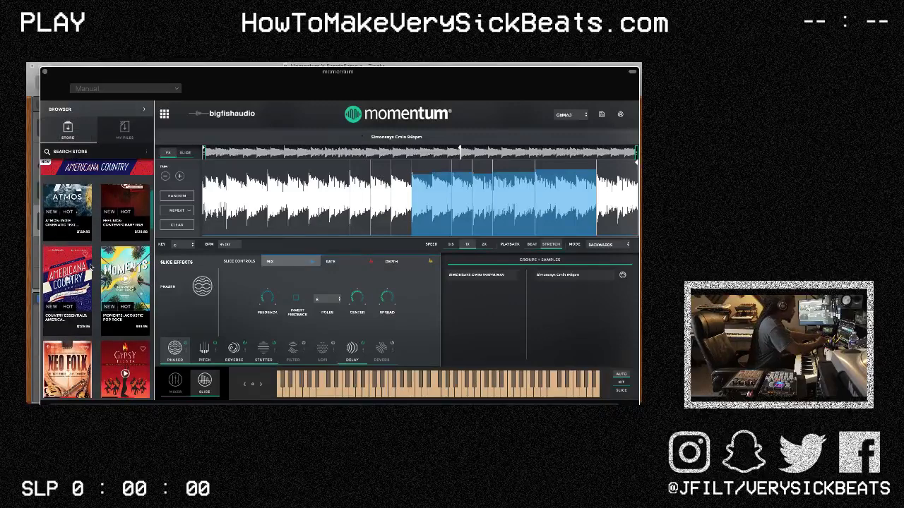
scroll(91, 267, "up", 2)
scroll(91, 267, "down", 2)
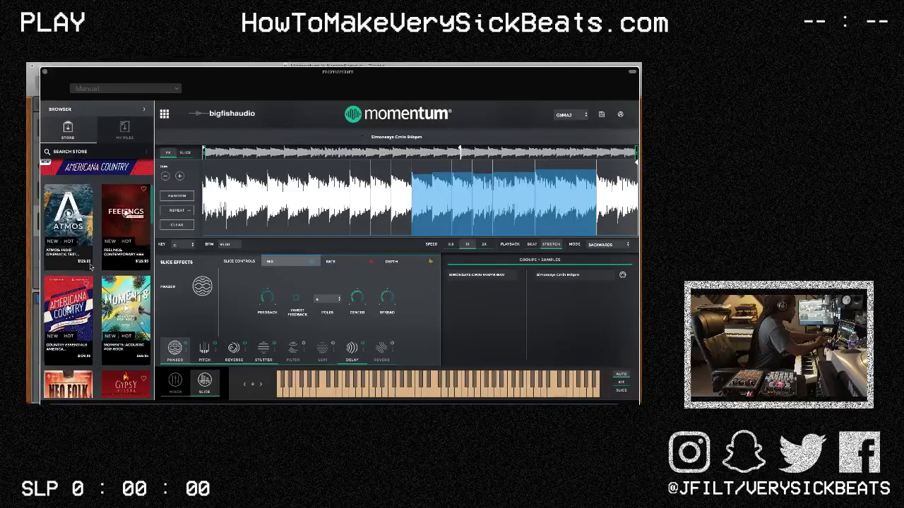
scroll(91, 268, "down", 2)
scroll(90, 272, "up", 2)
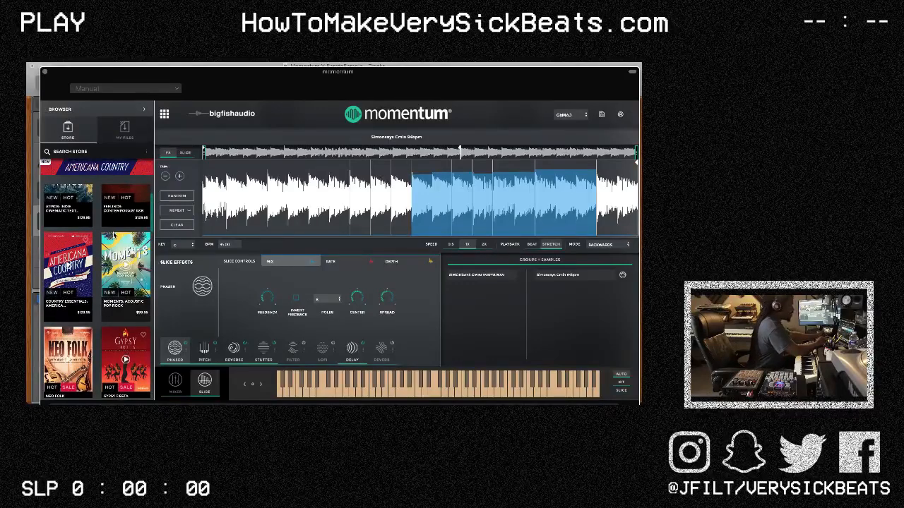
scroll(113, 235, "up", 2)
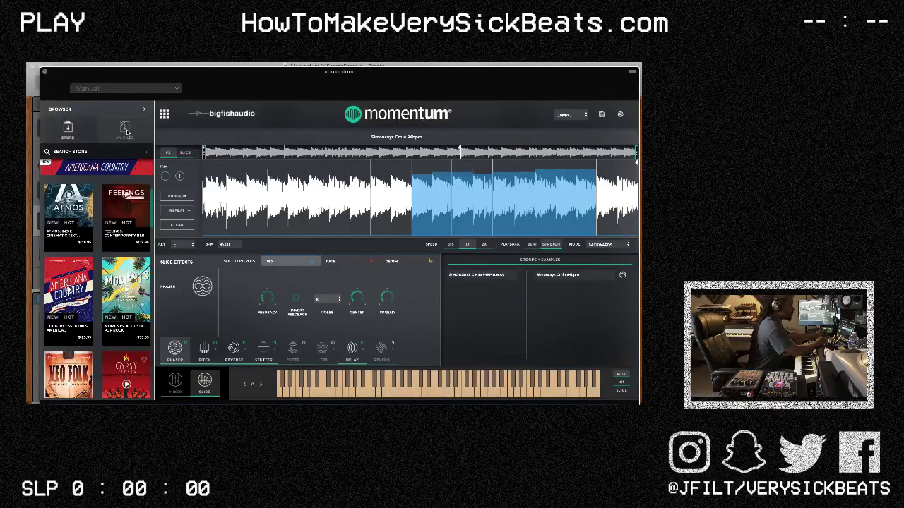
left_click(130, 136)
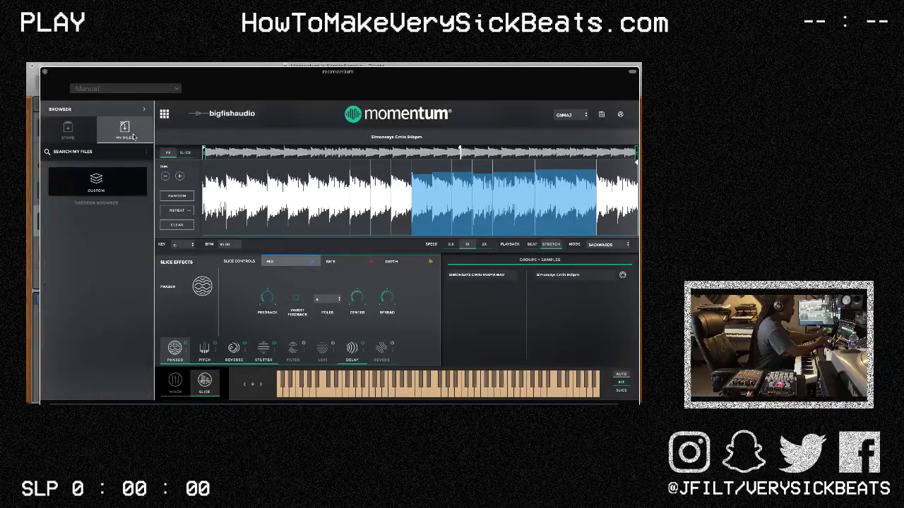
Leave Momentum, open Serato Sample from the serato track and move its window fully into view
left_click(69, 75)
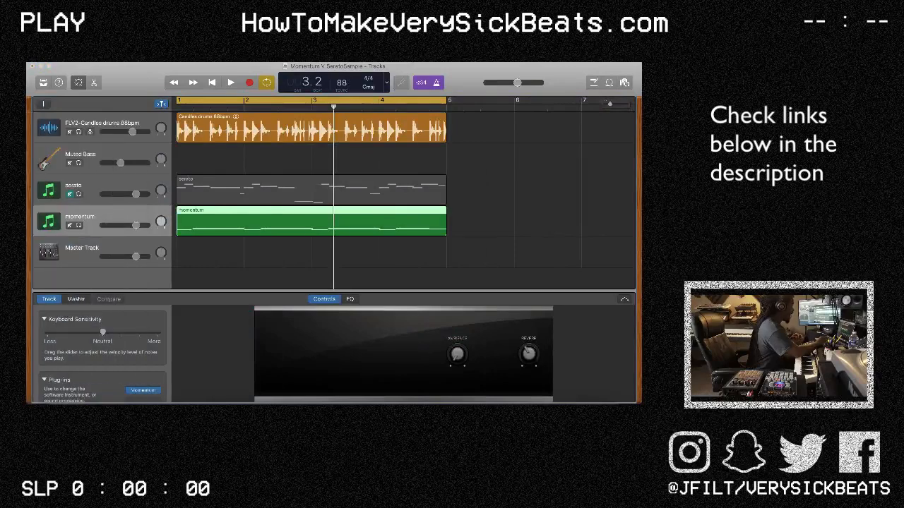
left_click(99, 184)
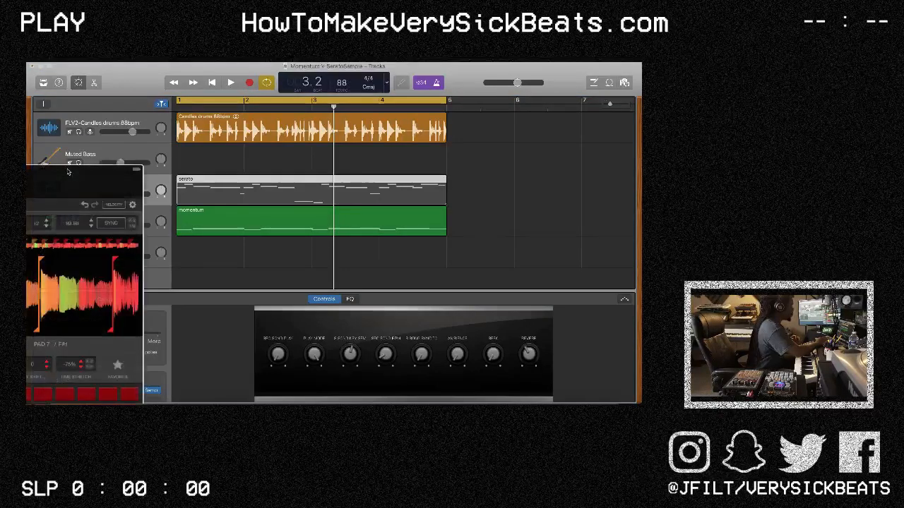
left_click_drag(68, 171, 458, 79)
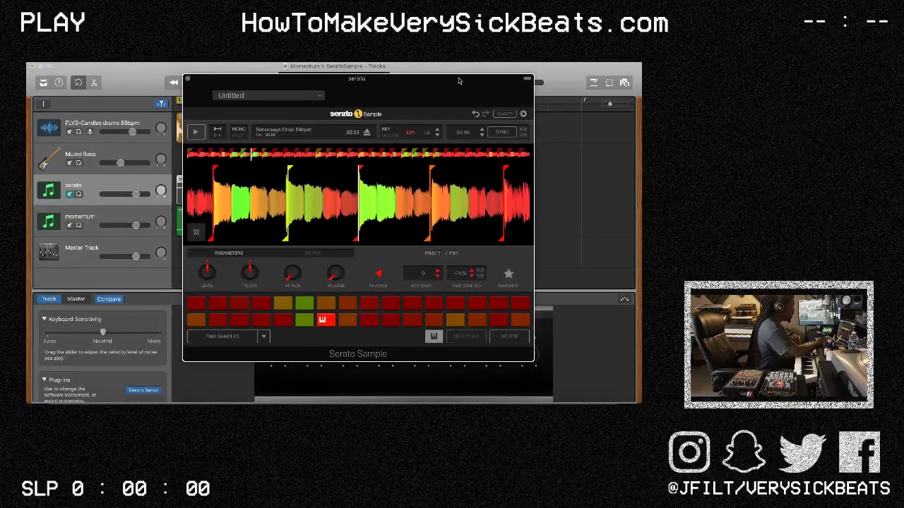